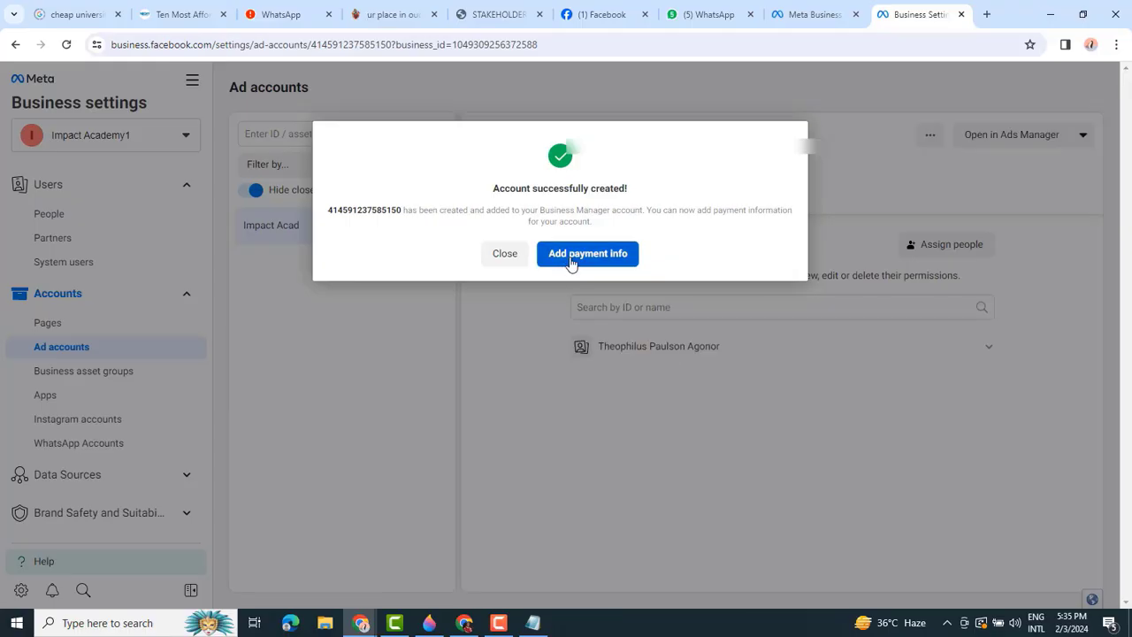
Skip payment setup for the new ad account and add the Christ Amplified Page
click(570, 263)
click(579, 269)
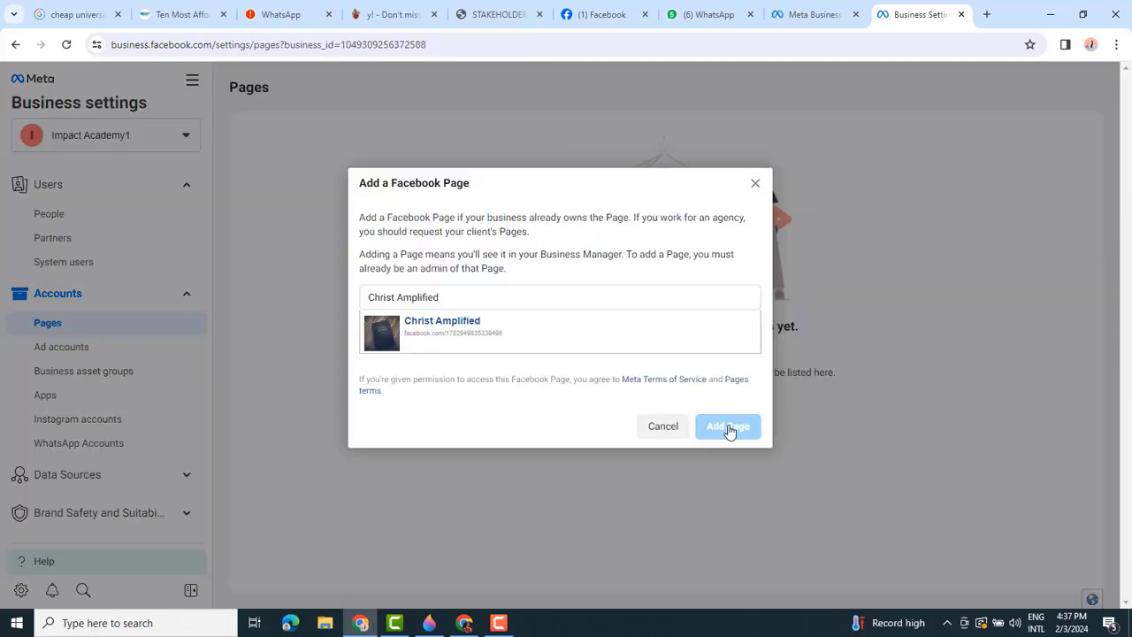
click(728, 429)
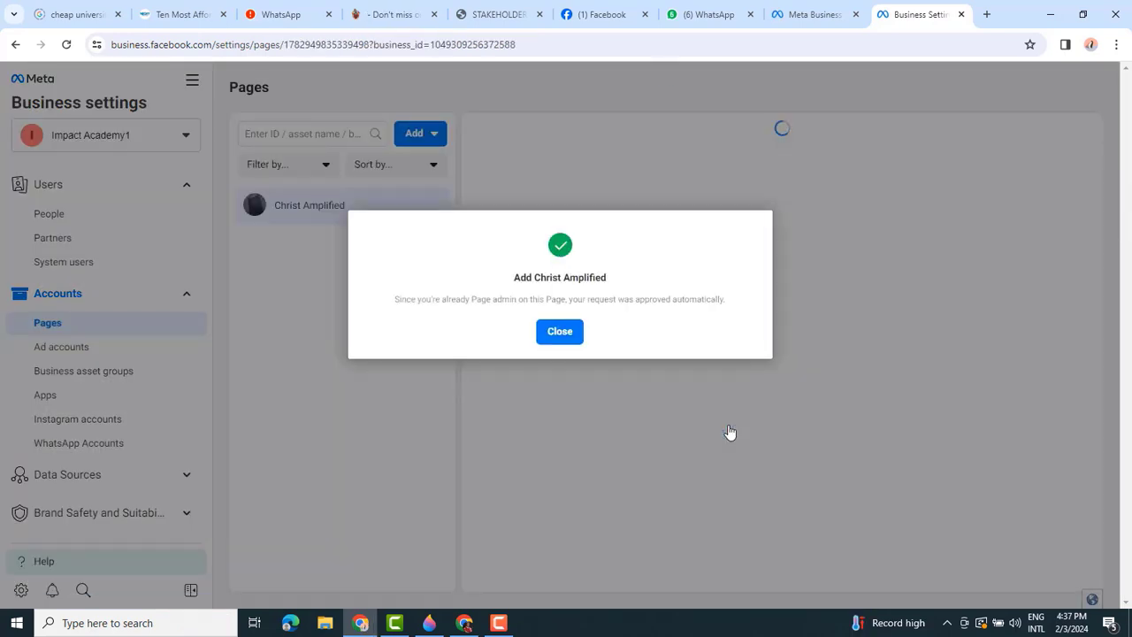
click(566, 337)
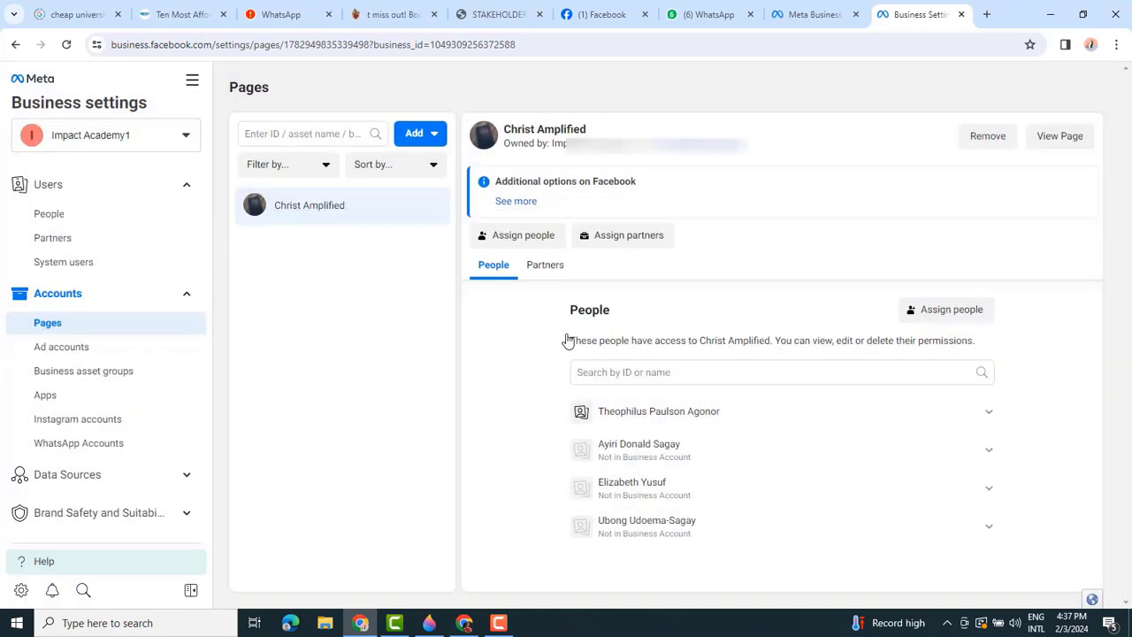
Start connecting an Instagram account from the Instagram accounts section
click(119, 423)
click(675, 417)
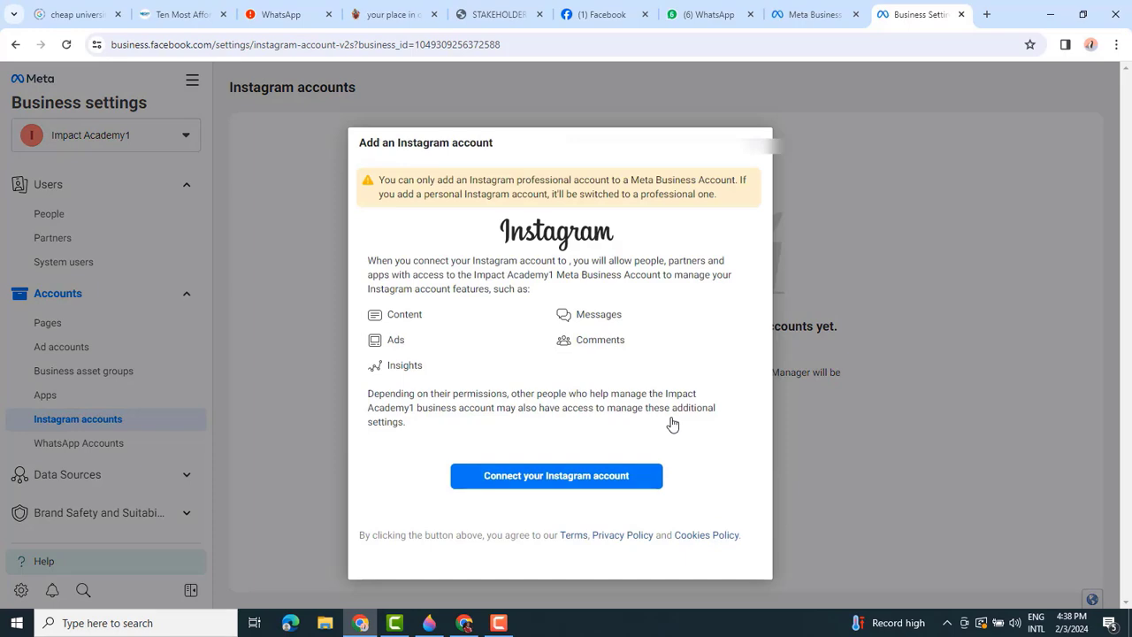
click(575, 475)
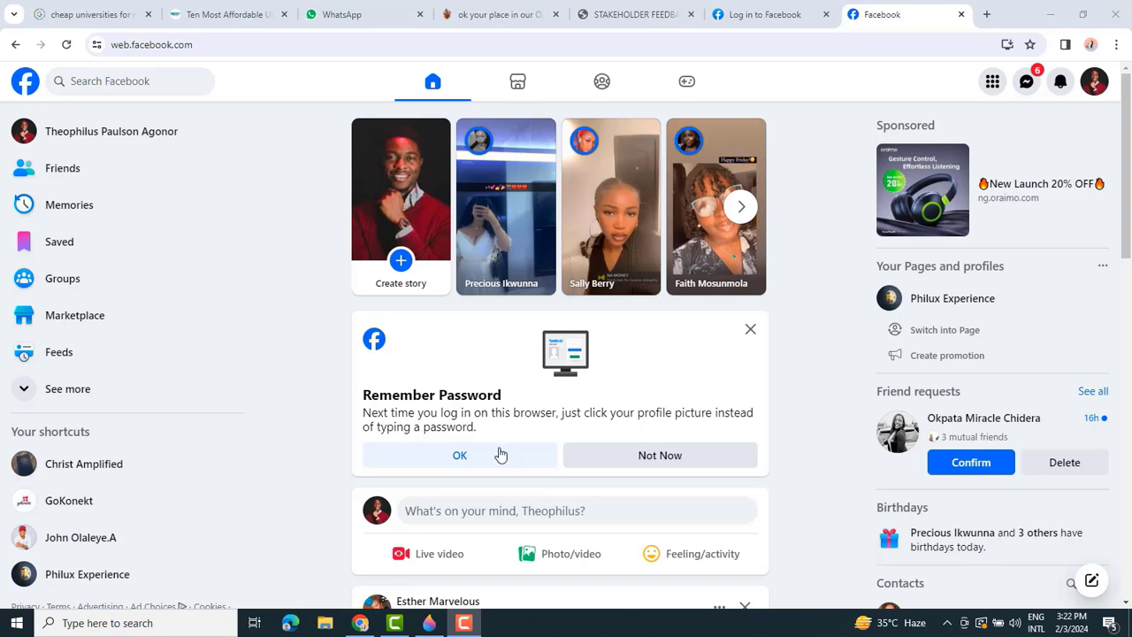
Dismiss Chrome's remember-password prompt and enter business.facebook.com/overview in a new tab
click(460, 455)
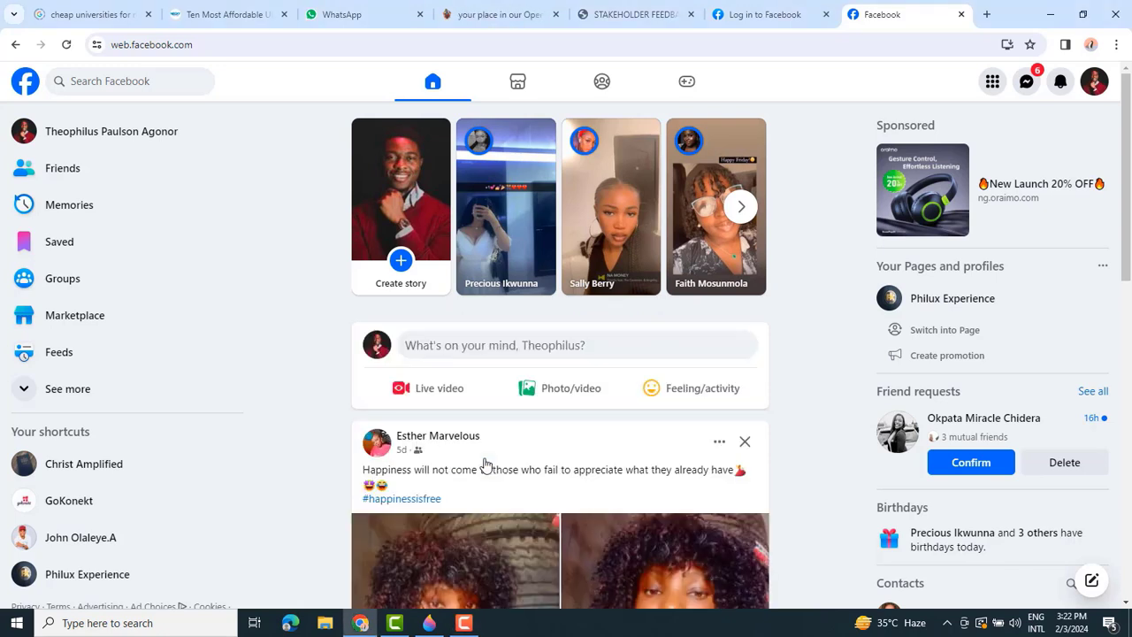
click(987, 15)
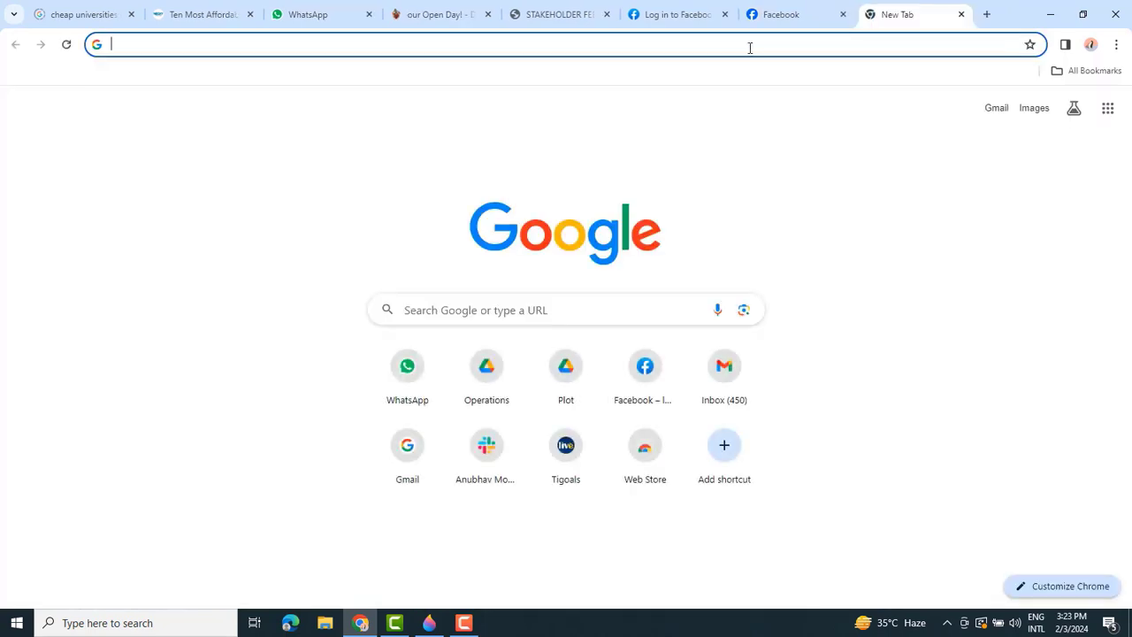
text(business.facebook.com/over)
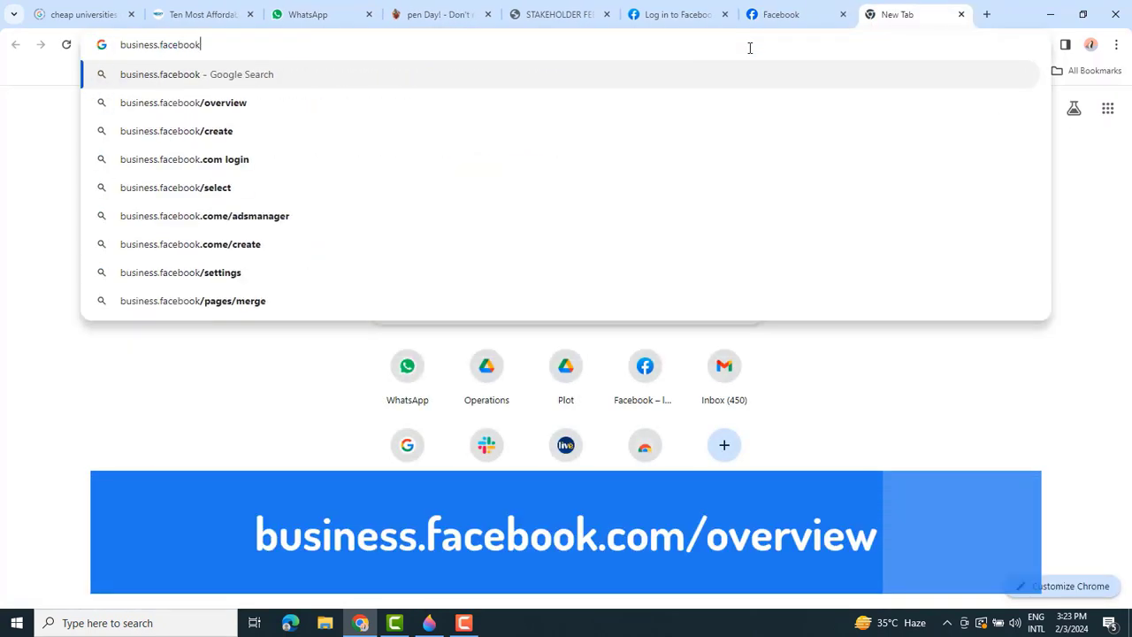
text(view)
Load business.facebook.com/overview to reach the 'Let's get started with business tools' page
key(Return)
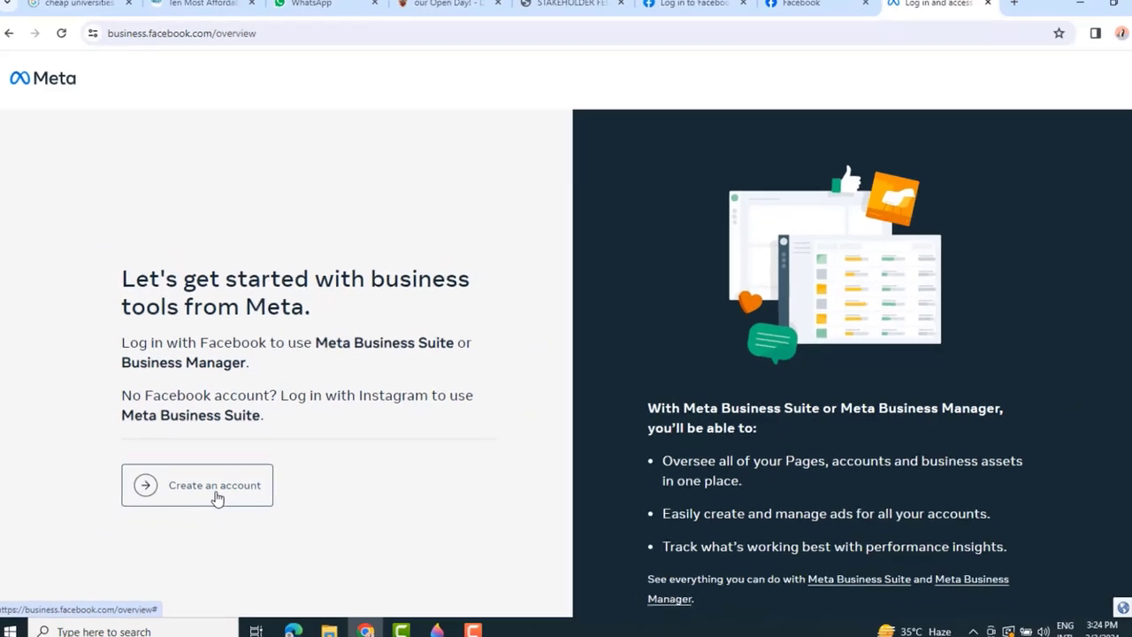
Create the Impact Academy1 business account with your name and business email, and submit it
click(216, 498)
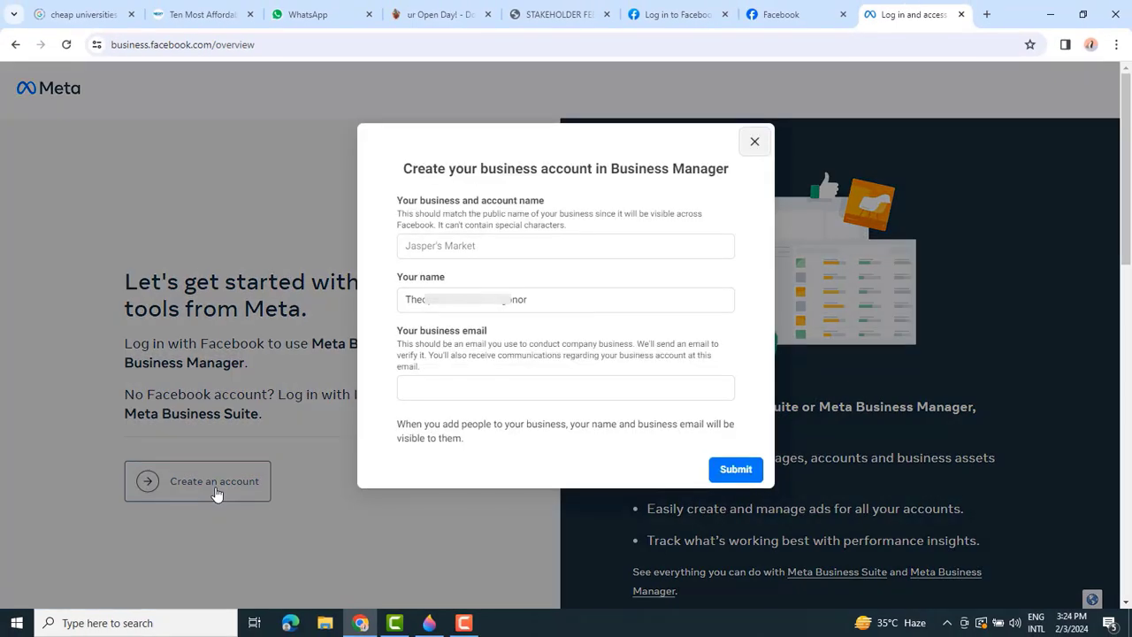
click(477, 248)
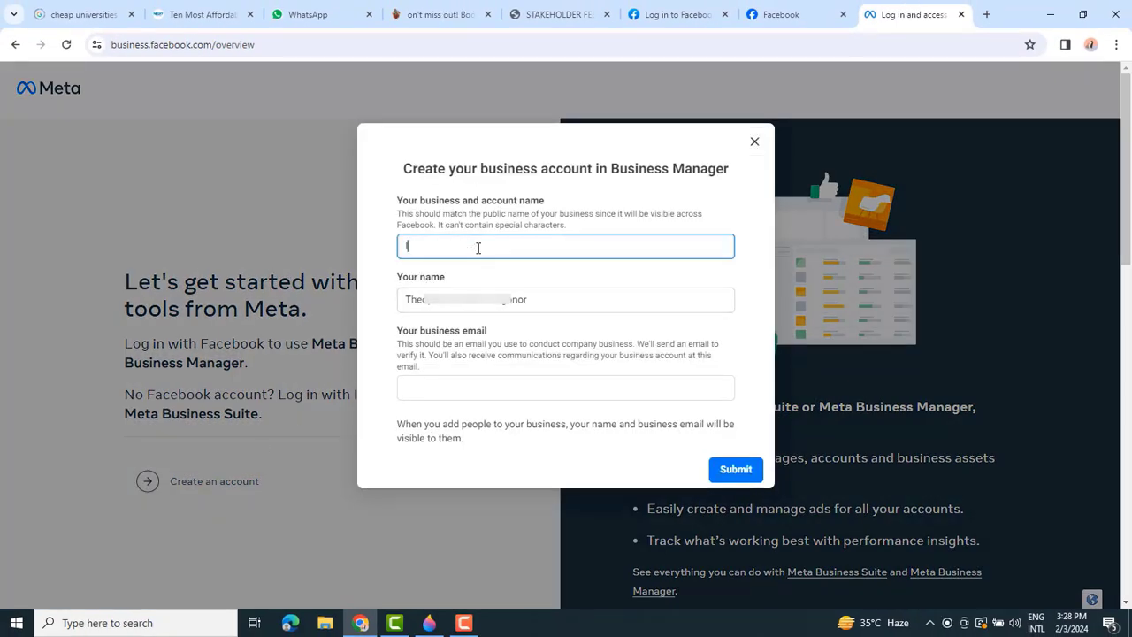
text(Impemy1)
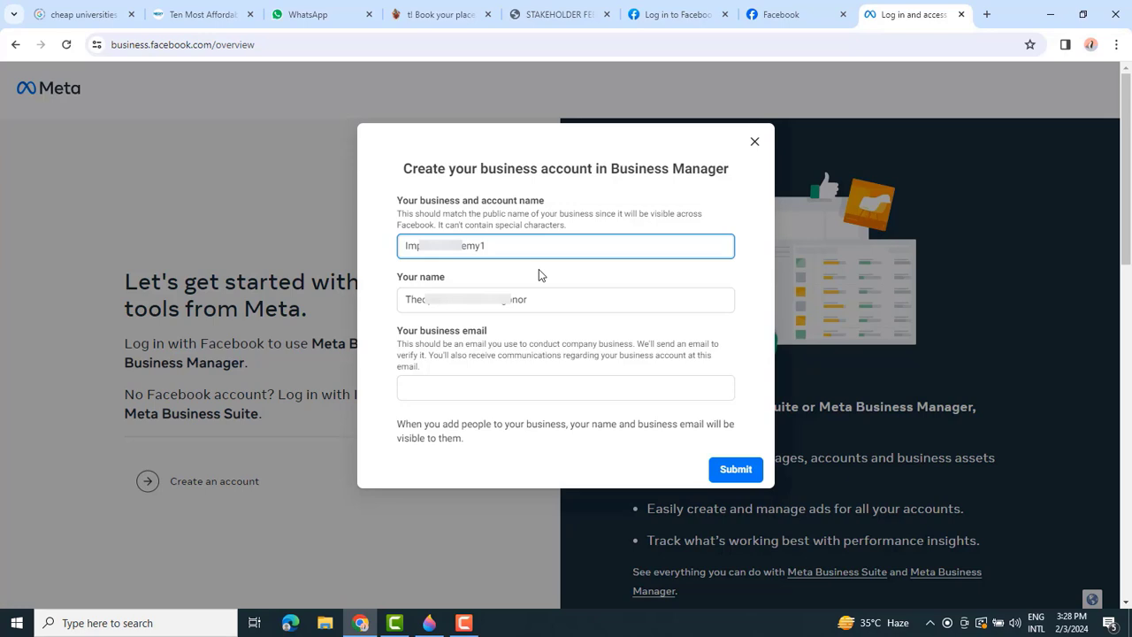
click(478, 386)
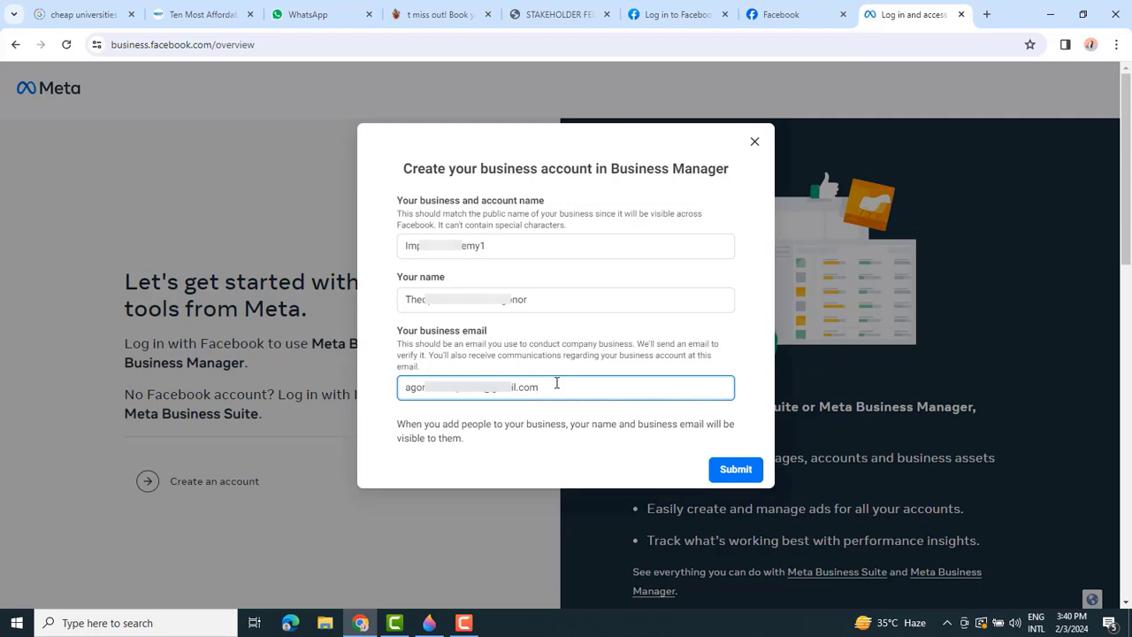
click(536, 299)
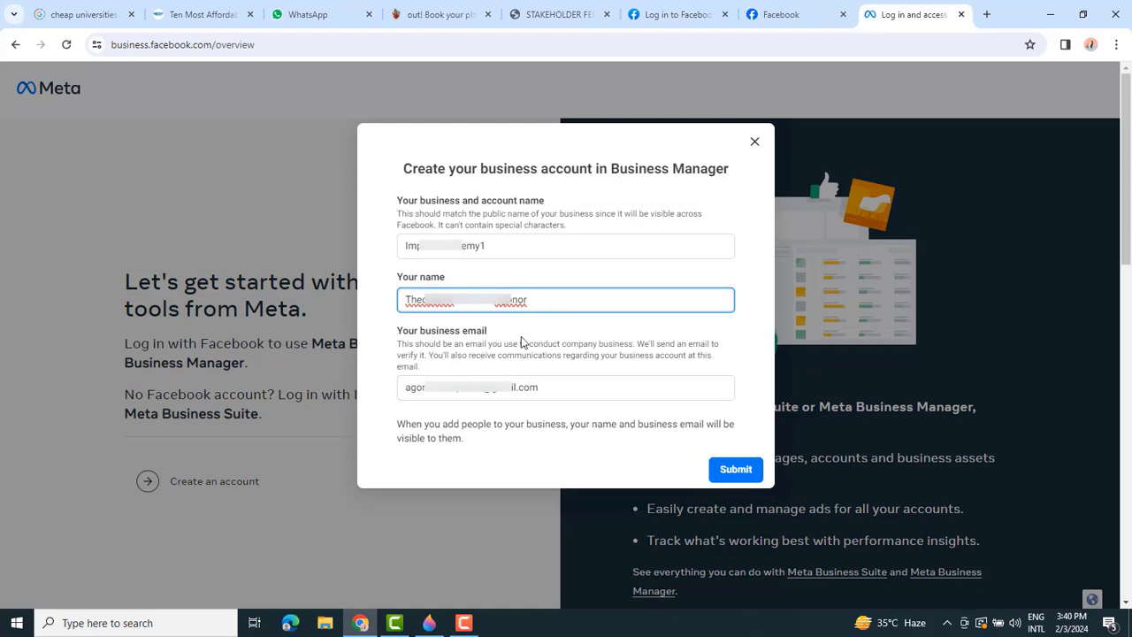
click(736, 469)
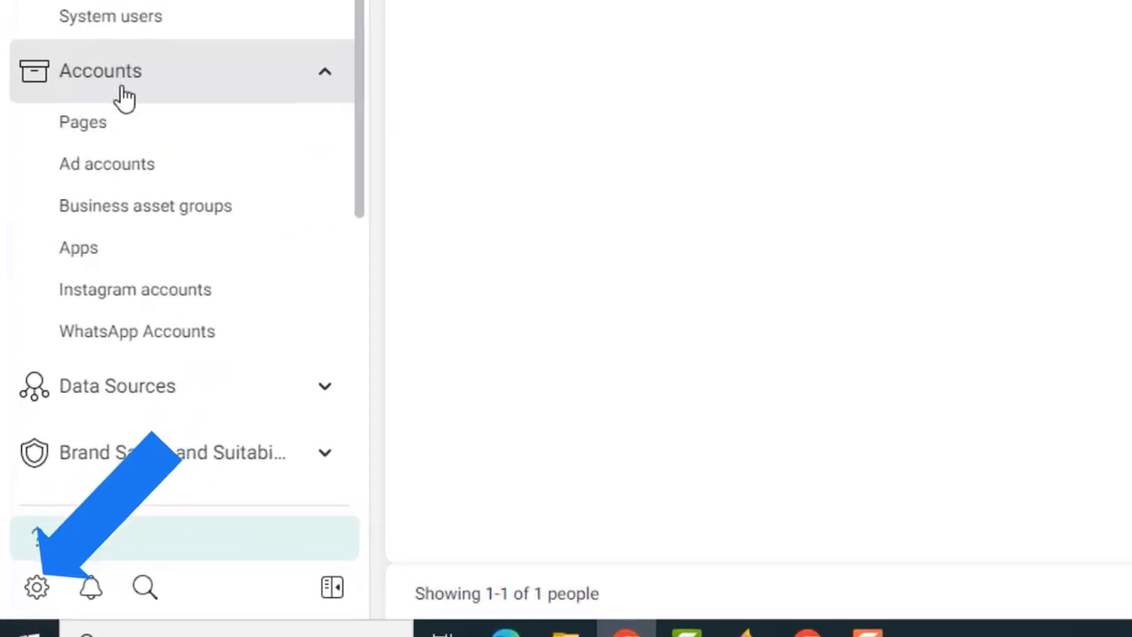
Go to the empty Pages section and bring up the options for adding a Page
scroll(63, 324, down, 1)
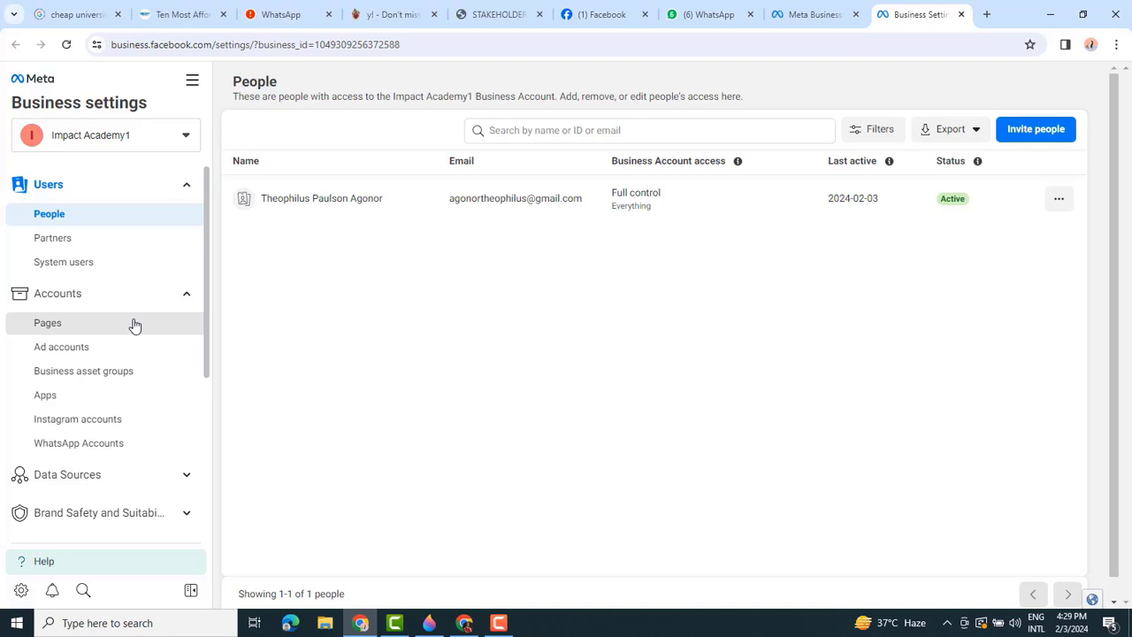
click(135, 326)
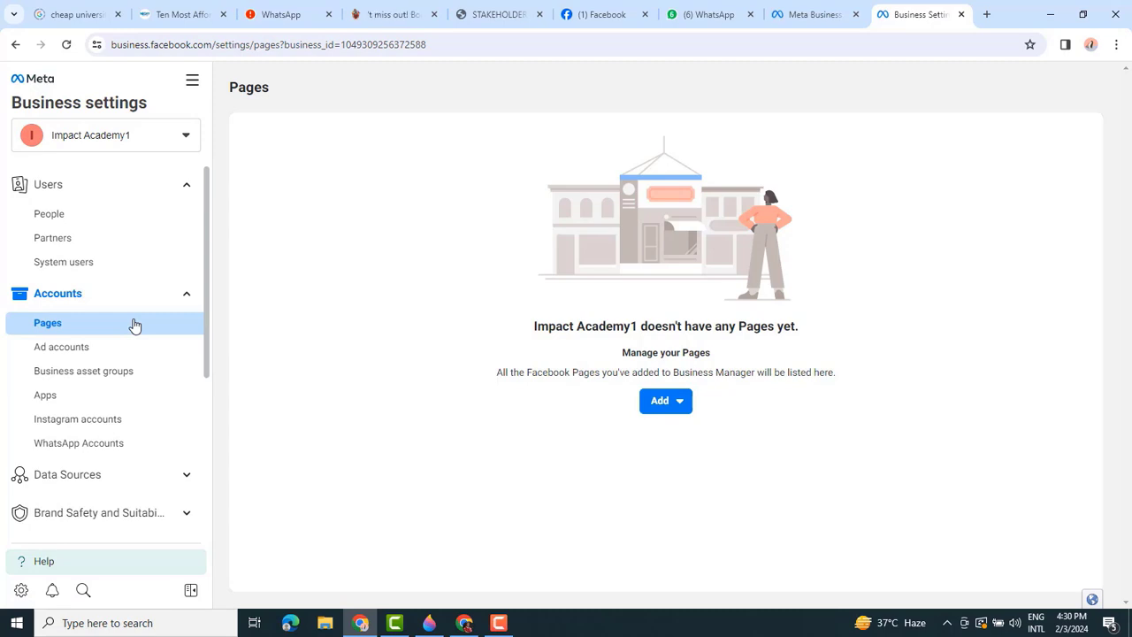
click(681, 410)
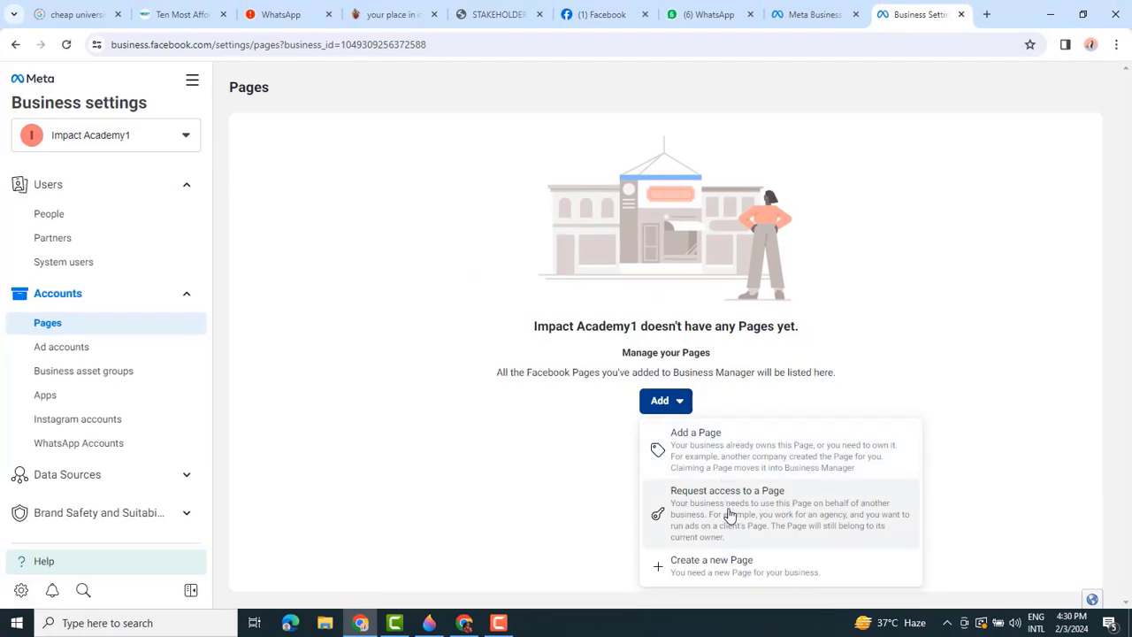
Drop creating a new Page and choose to add an existing Page instead
click(741, 574)
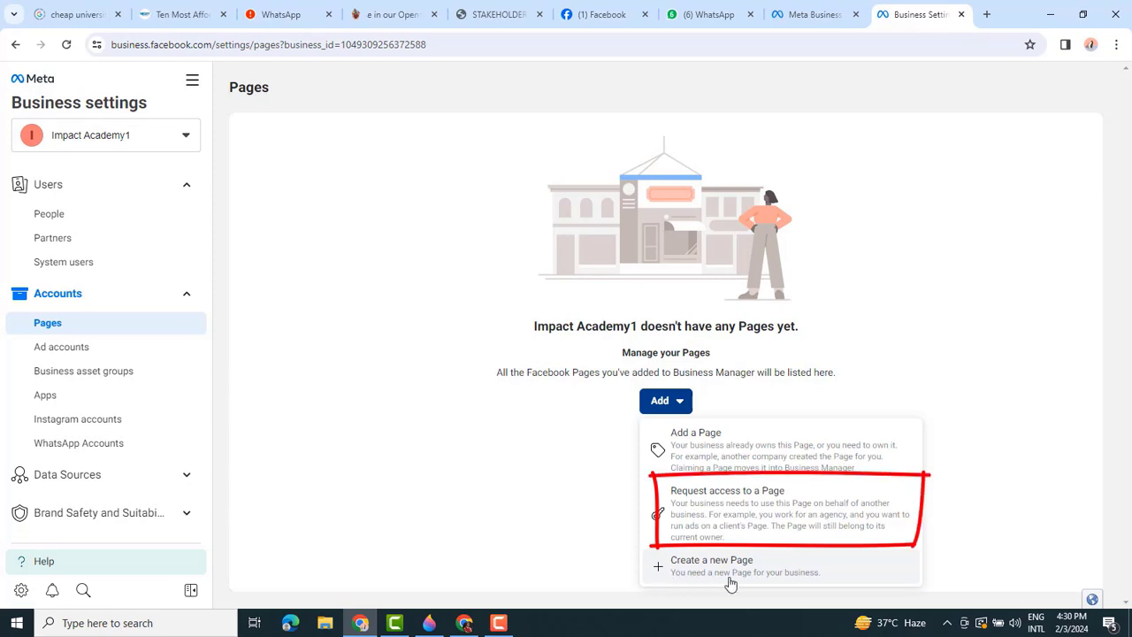
click(698, 435)
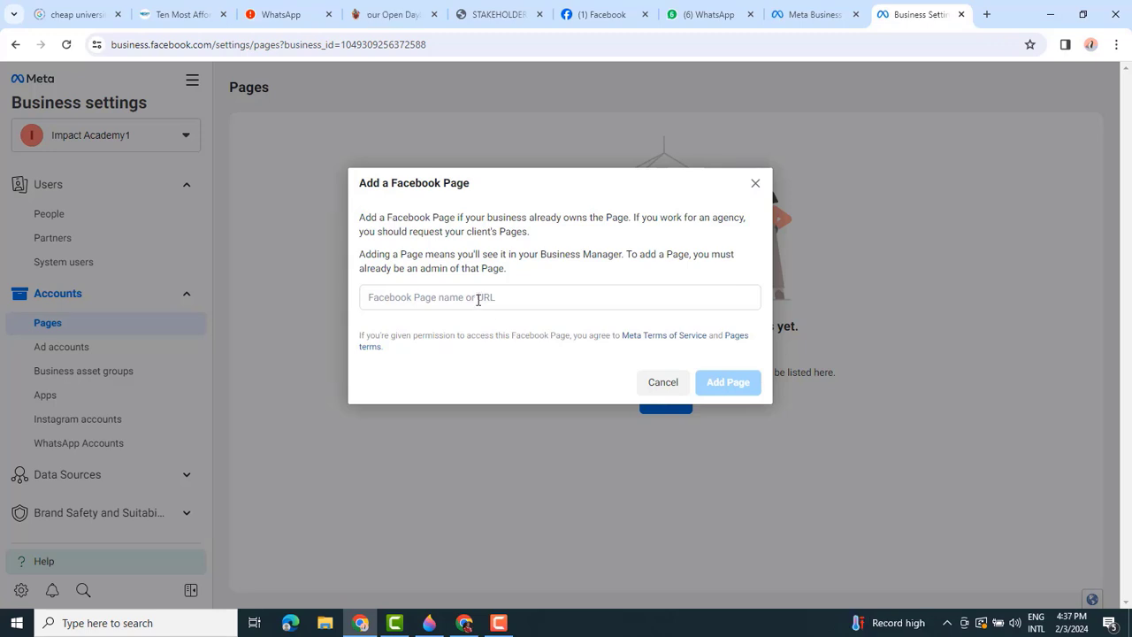
Search 'chr', select Christ Amplified, and add it to Impact Academy1's Pages
click(477, 298)
text(chr)
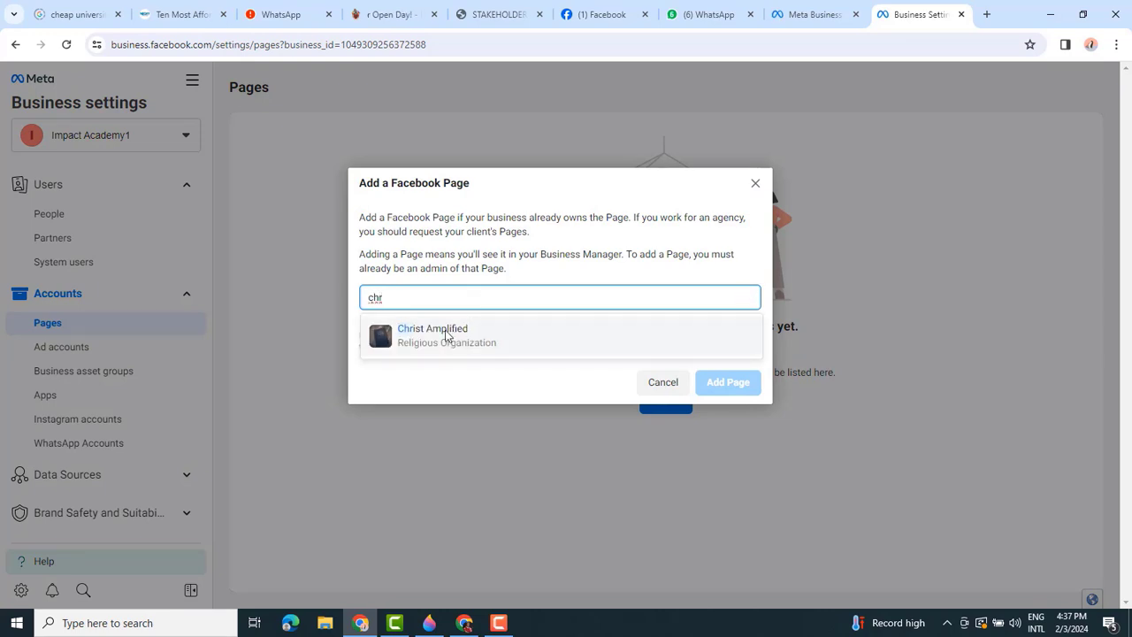
click(443, 337)
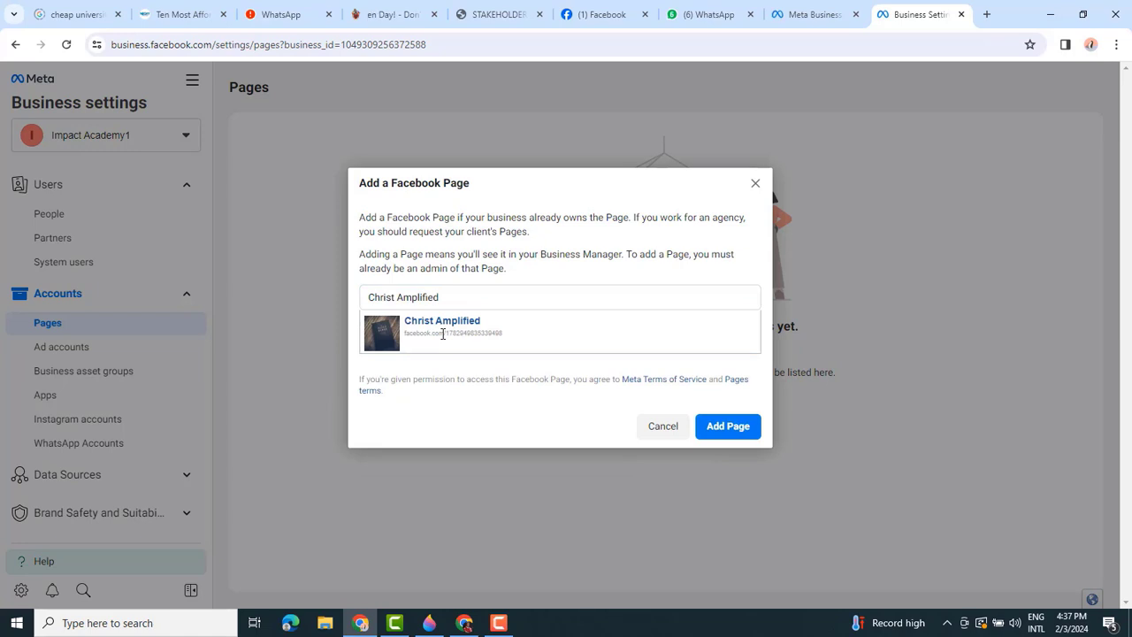
click(727, 429)
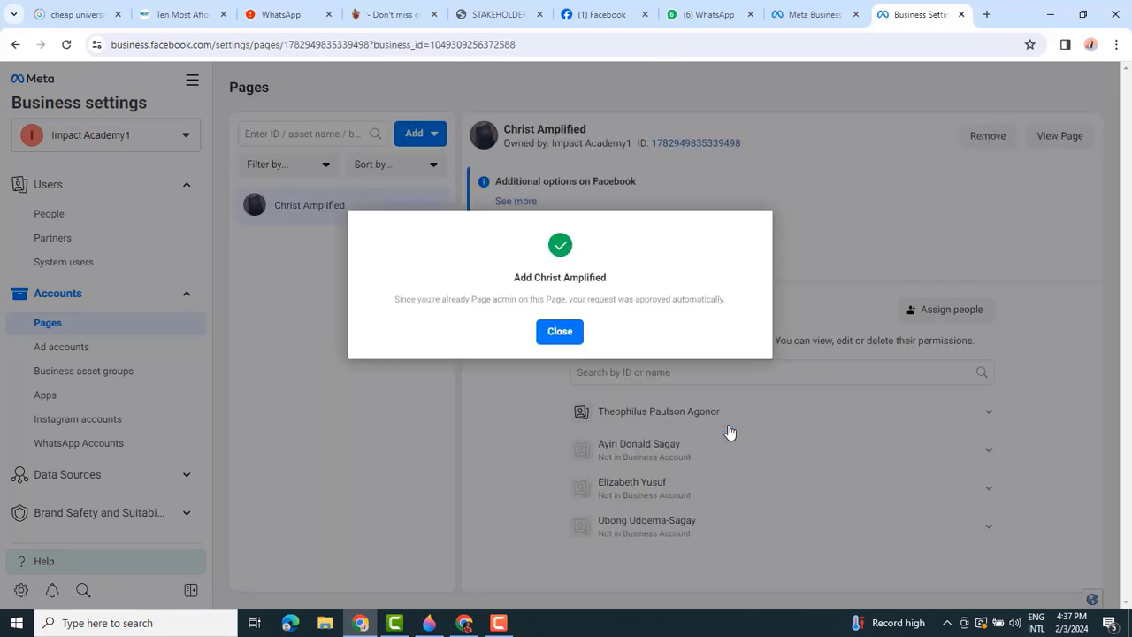
click(565, 335)
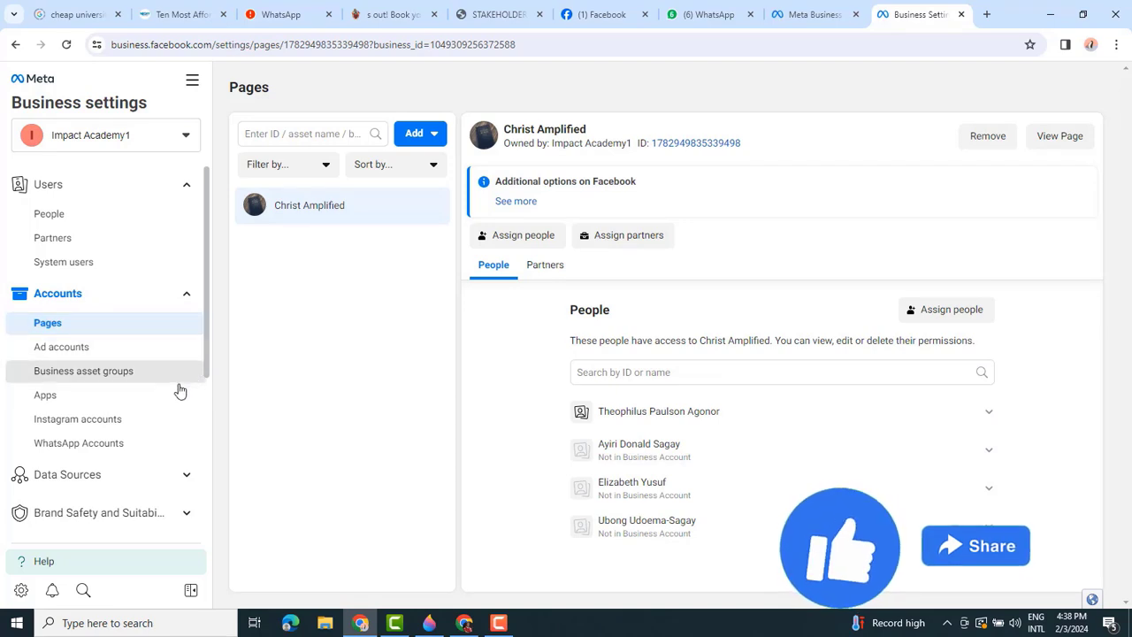
Start connecting an Instagram account, continuing with the signed-in Instagram profile
click(115, 422)
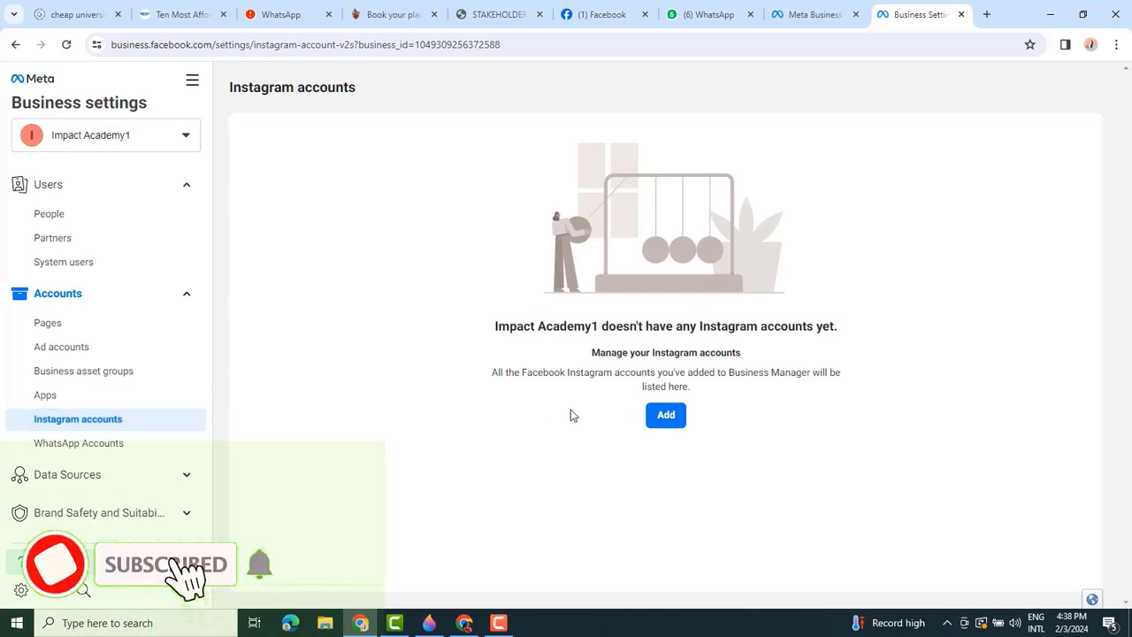
click(666, 416)
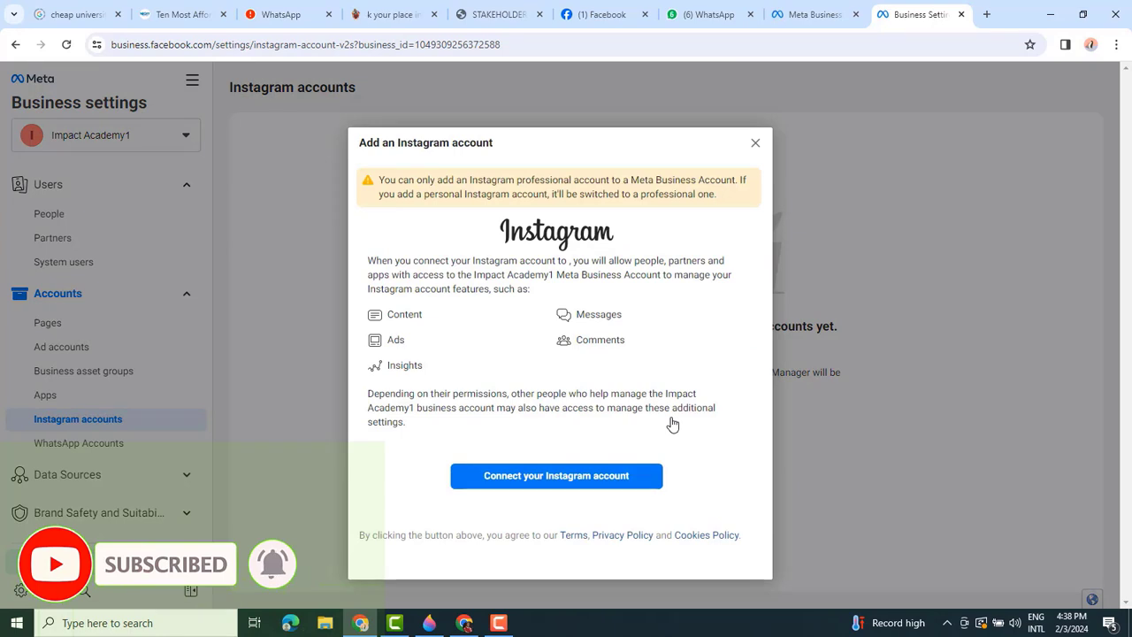
click(574, 476)
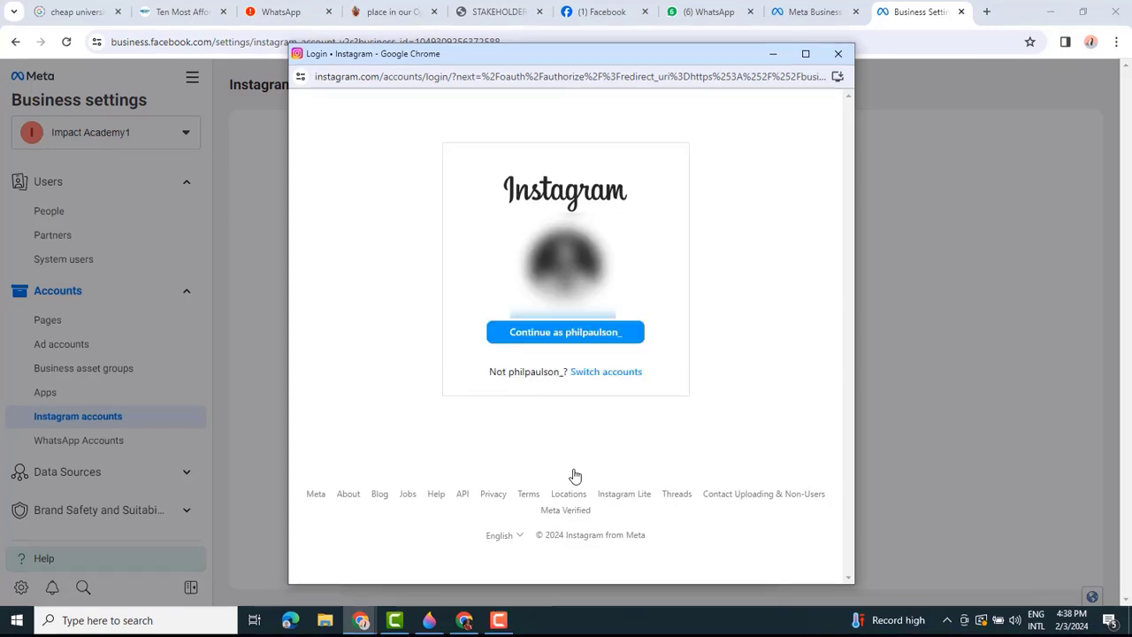
click(569, 335)
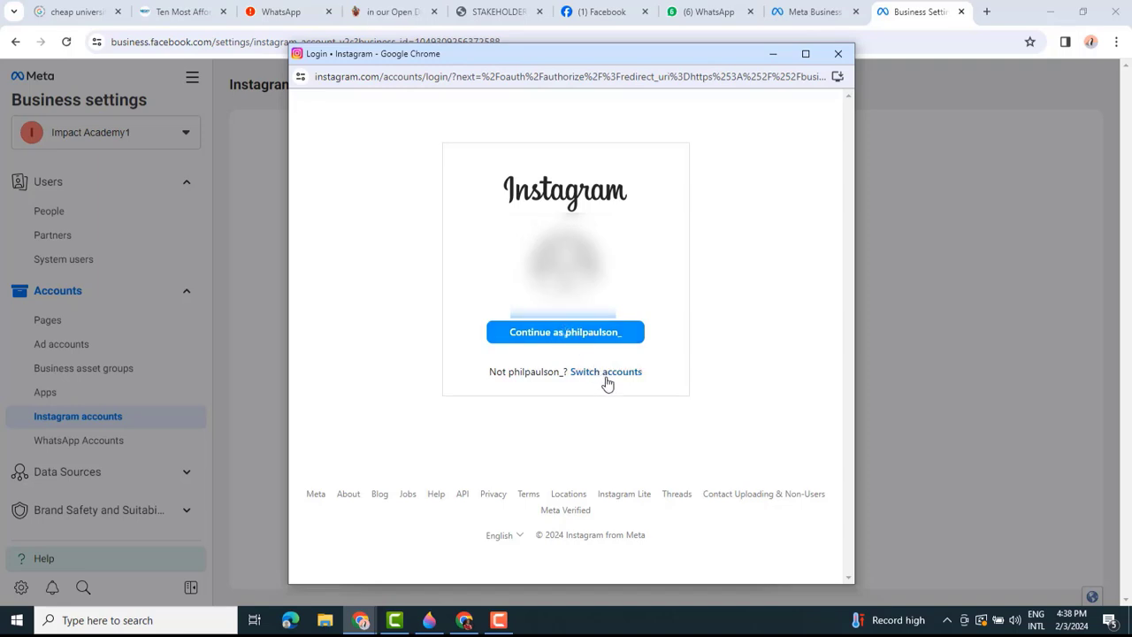
click(571, 343)
Attempt the Instagram login, then close the window after the incorrect-password failure
click(497, 624)
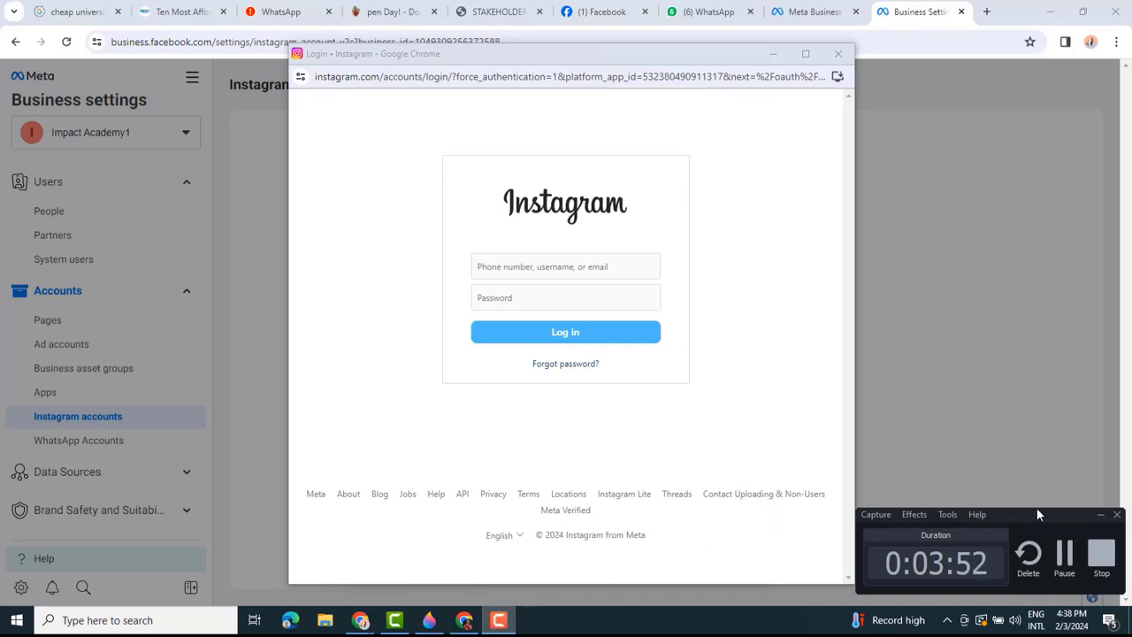
click(1102, 515)
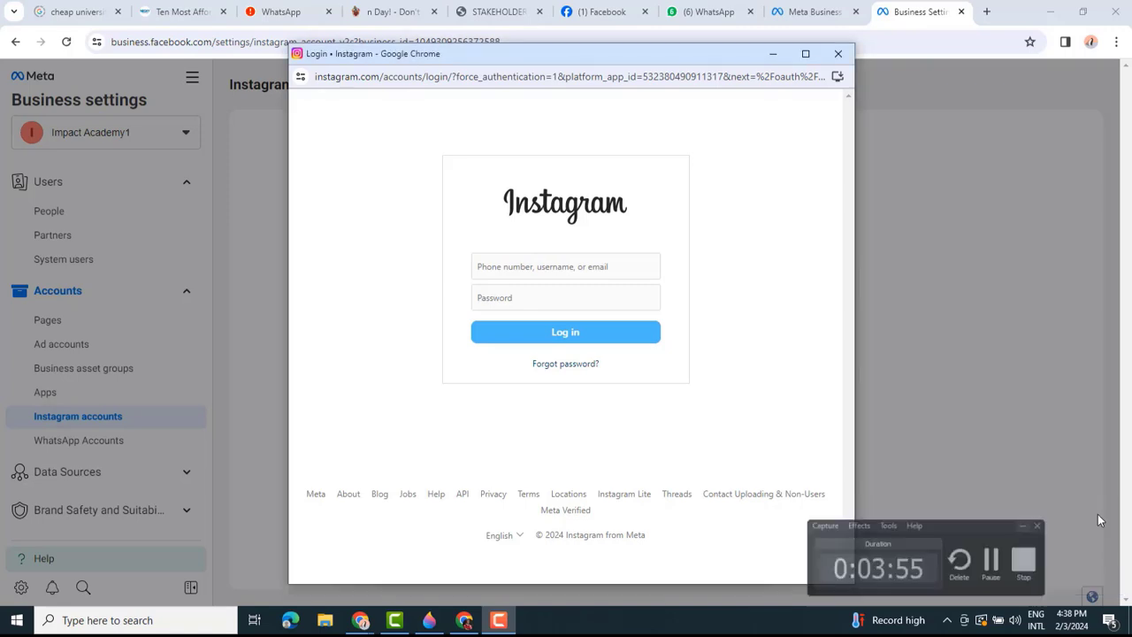
click(500, 624)
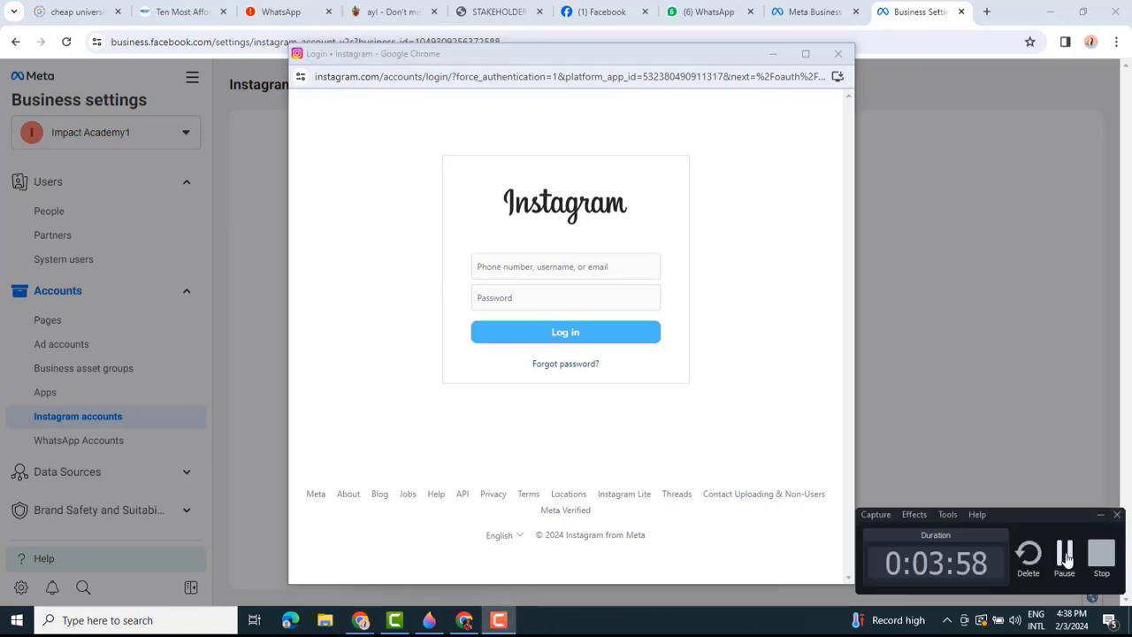
click(1059, 555)
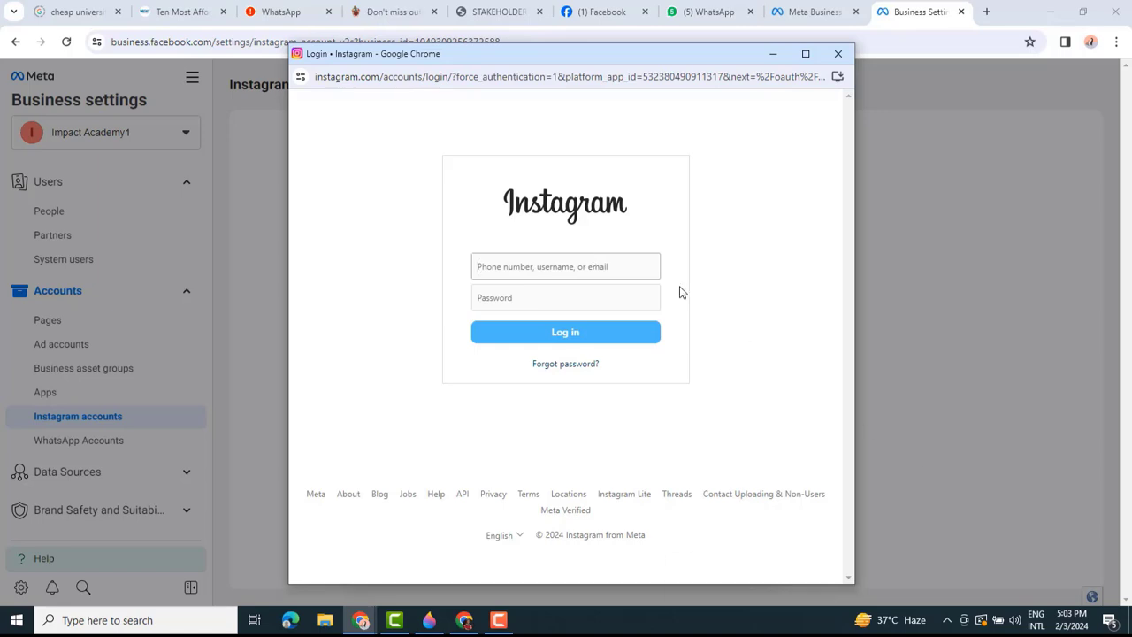
click(594, 258)
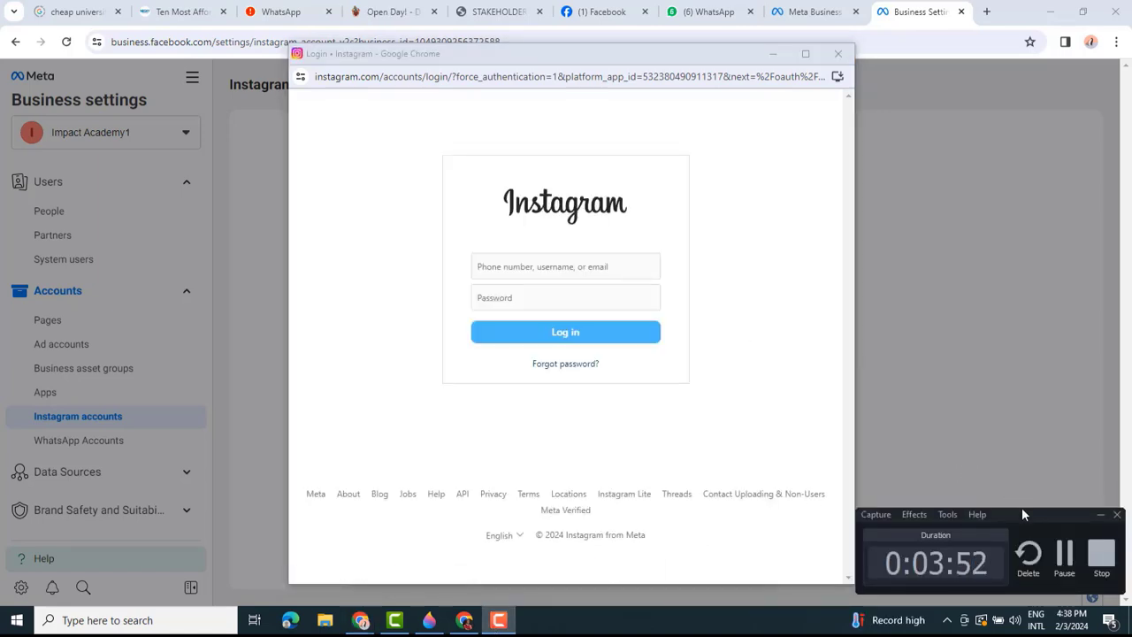
click(1100, 514)
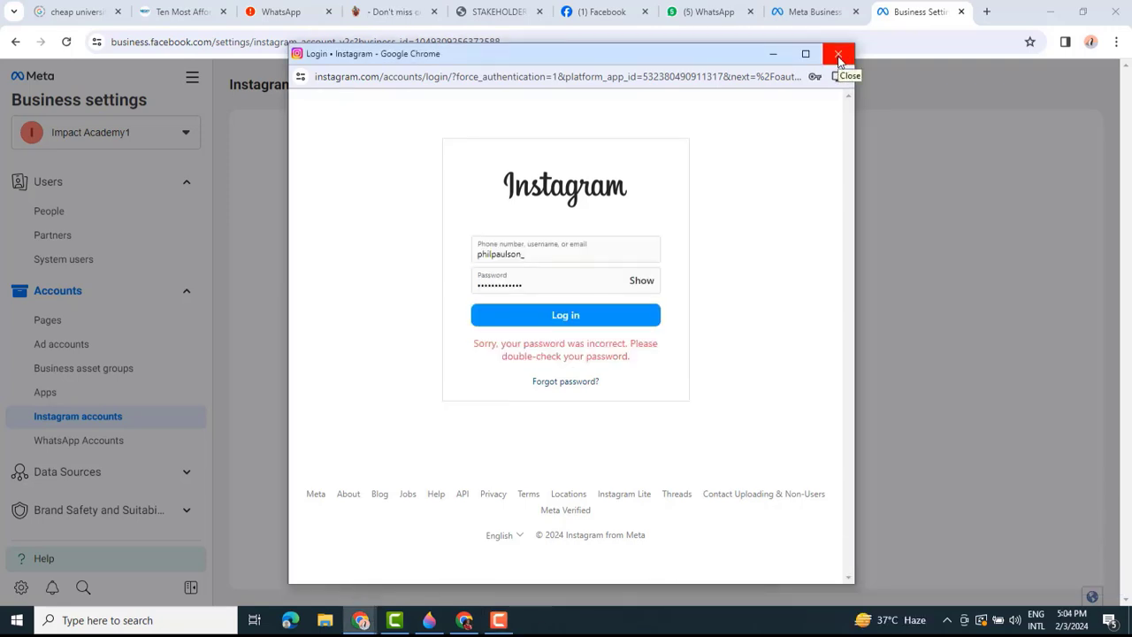
click(839, 56)
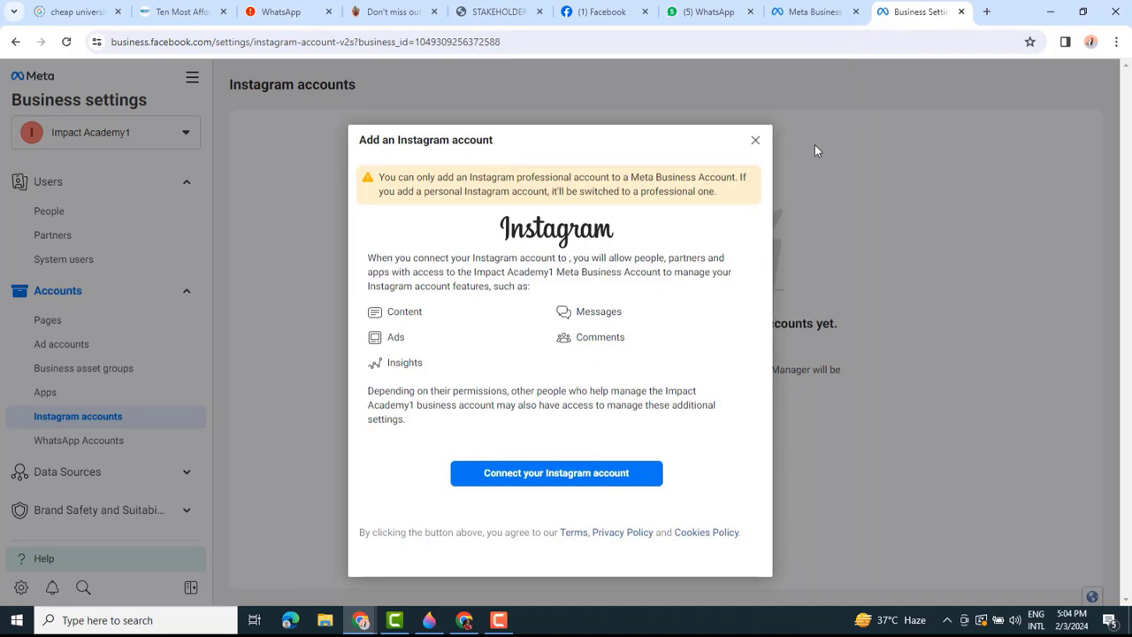
Close the Instagram dialog and start adding a WhatsApp Business account
click(756, 141)
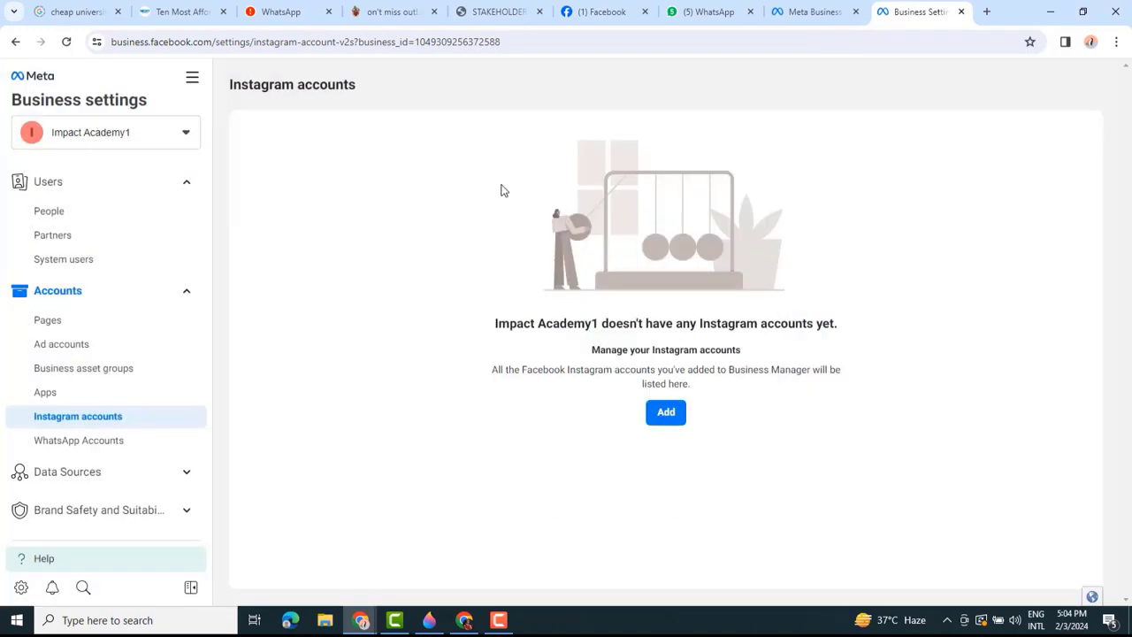
click(103, 450)
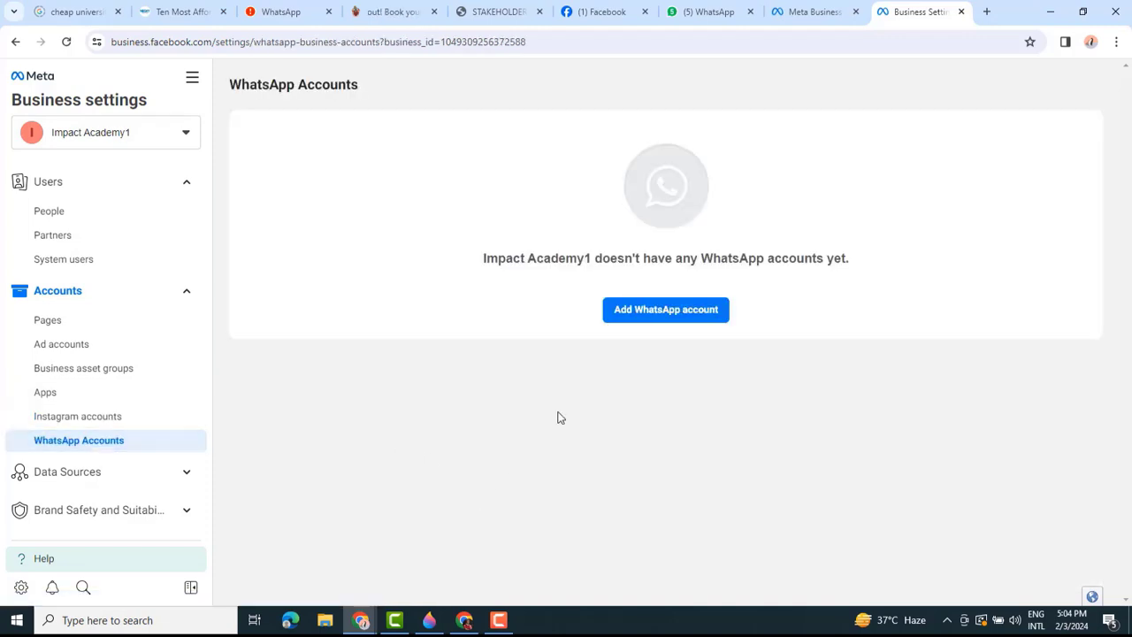
click(656, 326)
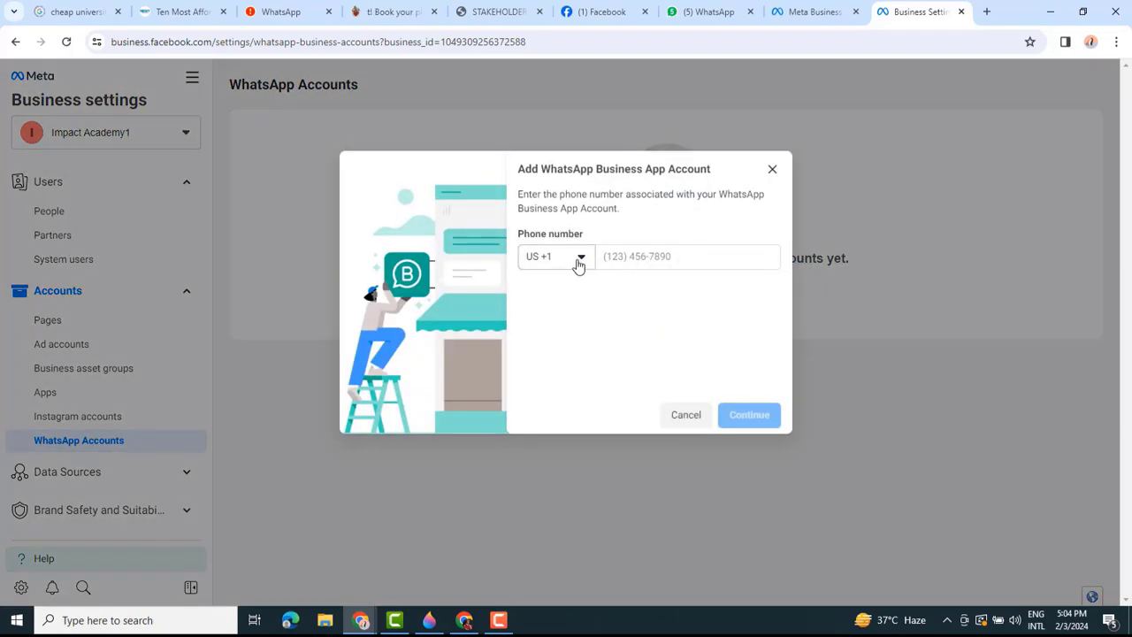
Choose Nigeria's +234 code, submit the phone number for verification, and focus the code field
click(580, 265)
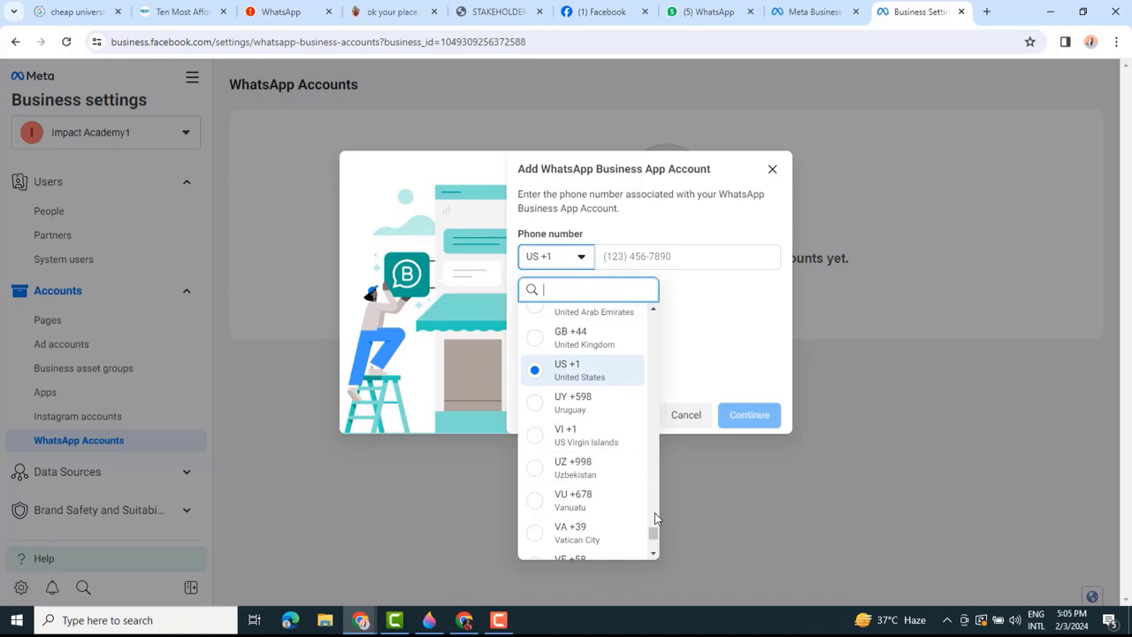
click(654, 552)
click(653, 557)
click(566, 335)
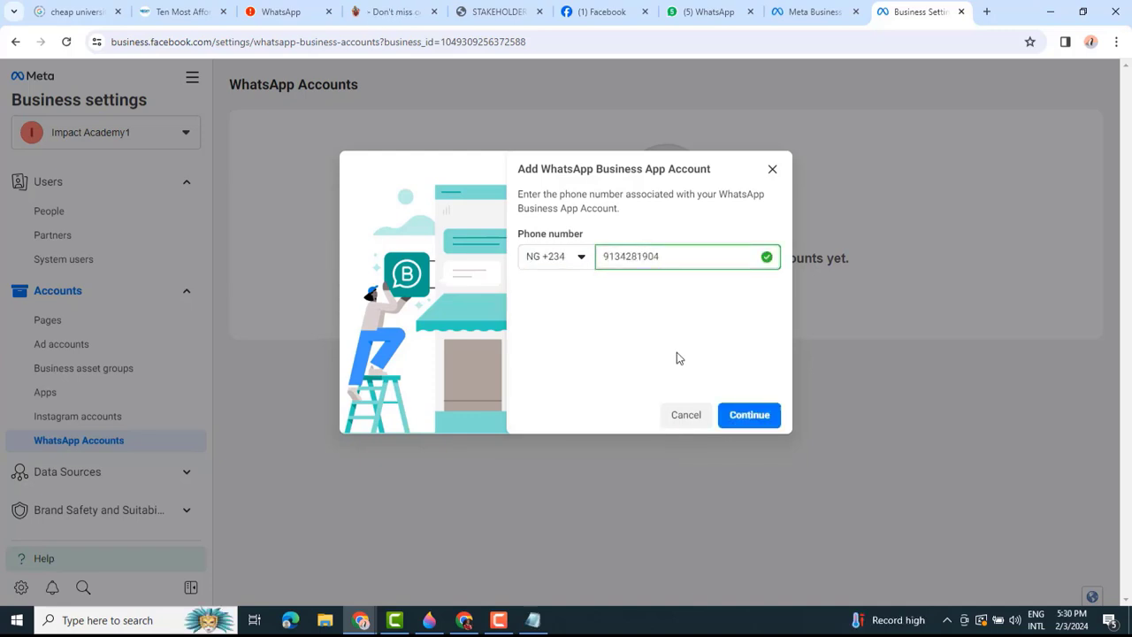
click(751, 418)
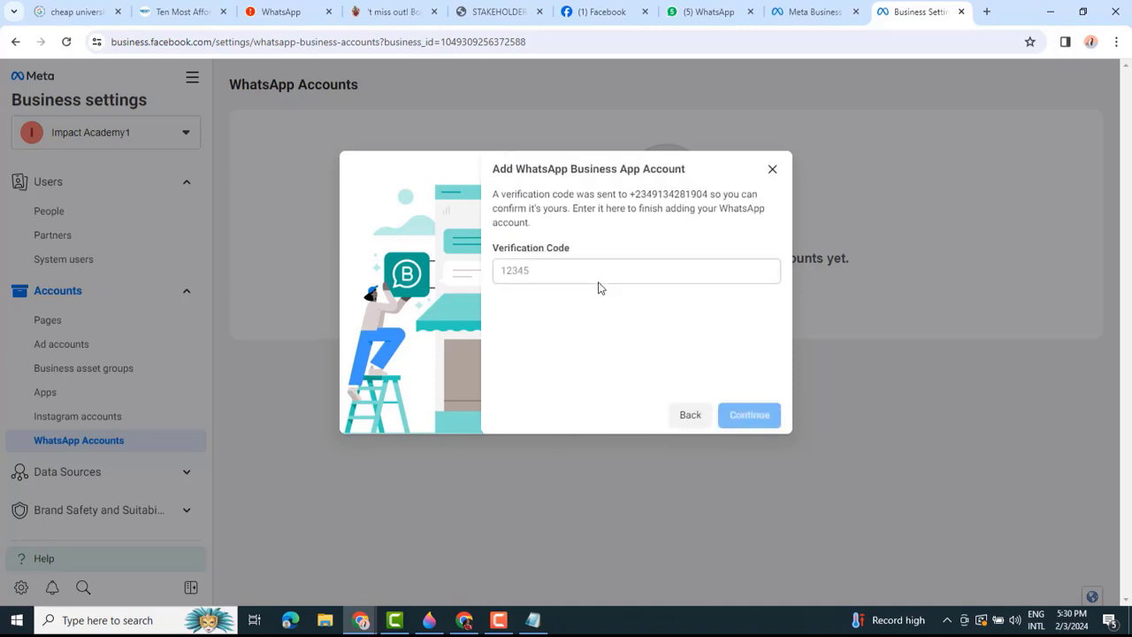
click(569, 272)
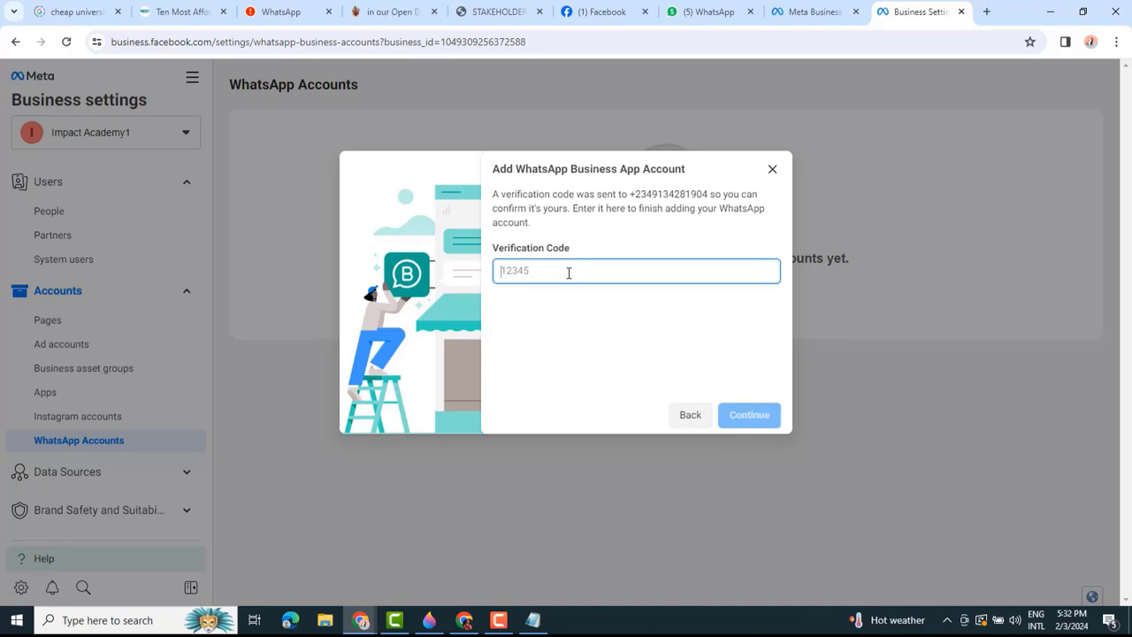
Enter the WhatsApp verification code, then bring up the Ad accounts Add options
click(749, 416)
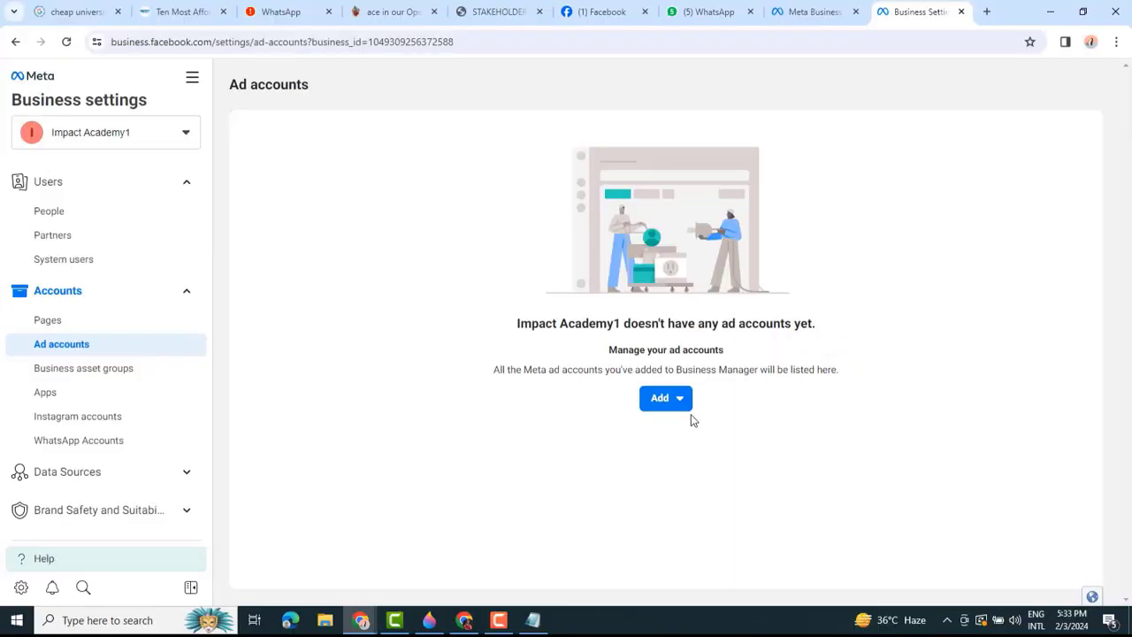
click(679, 403)
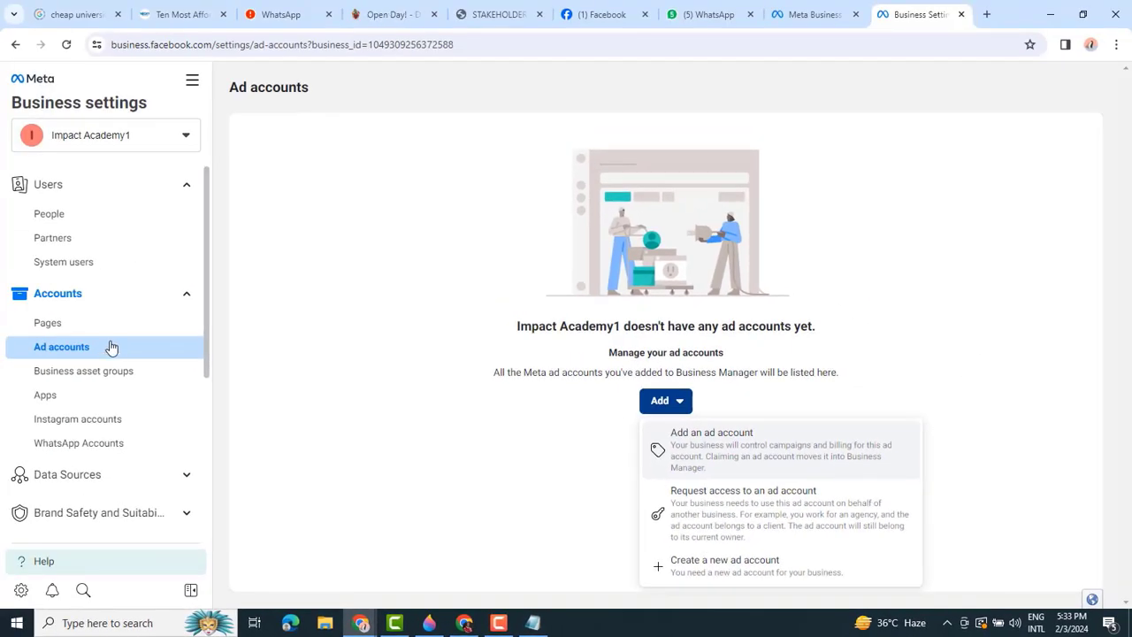
Create the ad account 'Impact Acad' for Impact Academy1 with Africa/Lagos time and USD
click(673, 402)
click(677, 403)
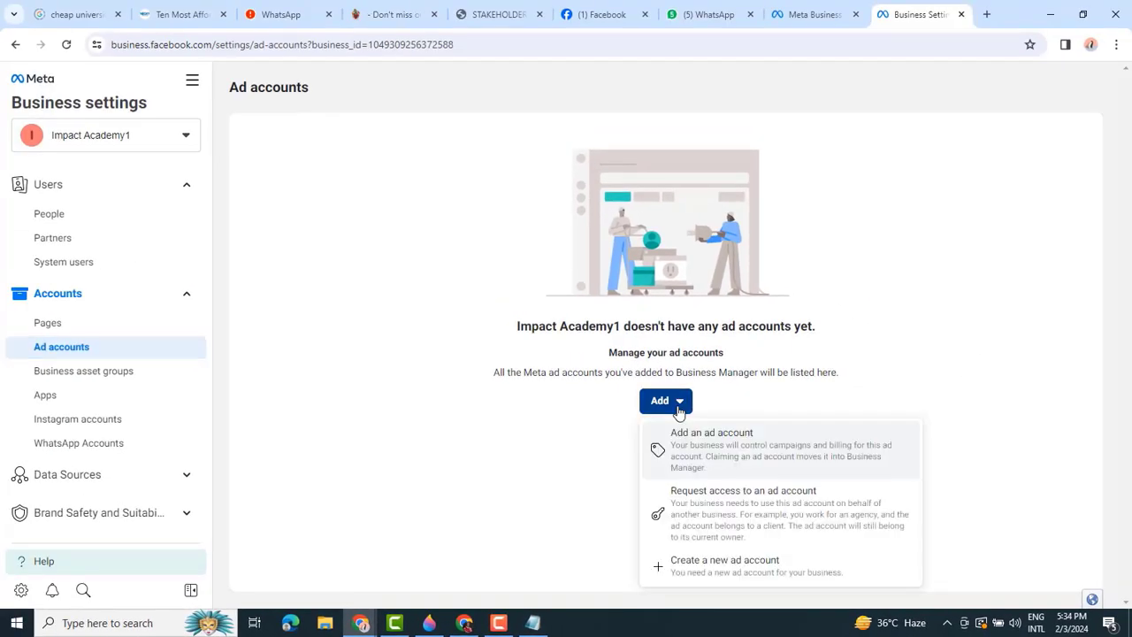
click(728, 564)
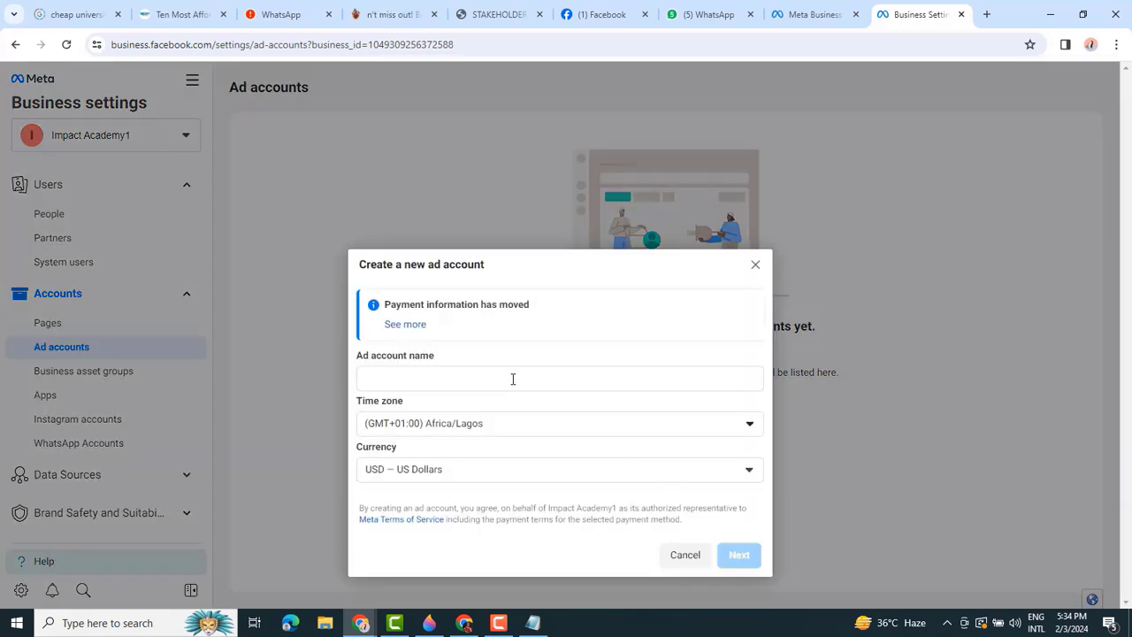
click(467, 384)
text(Impact Ac)
key(BackSpace)
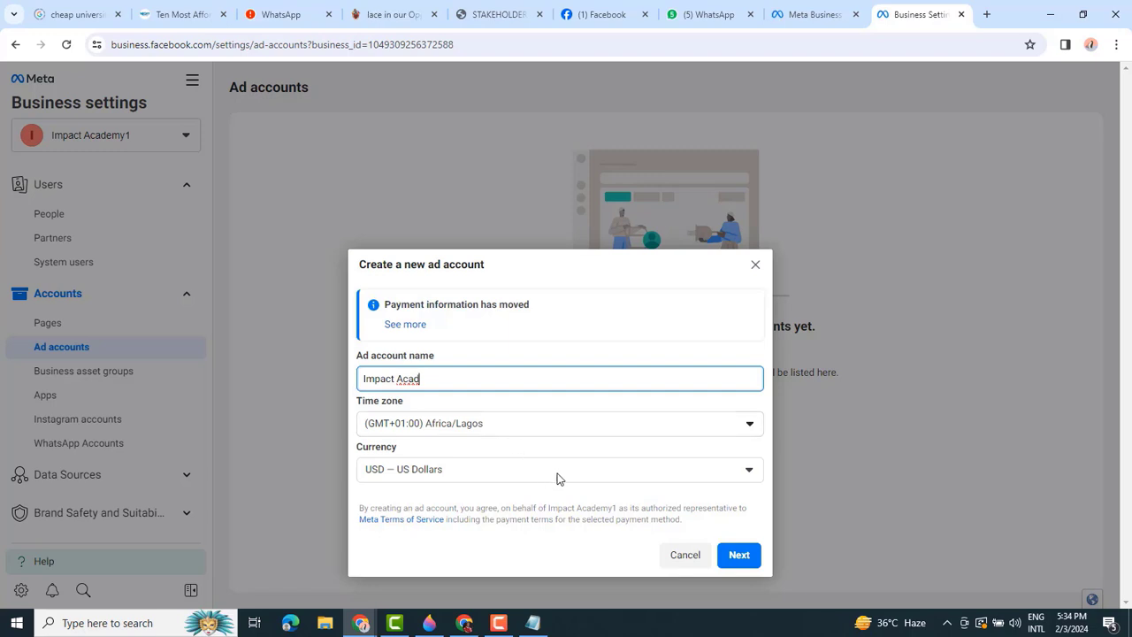
click(737, 555)
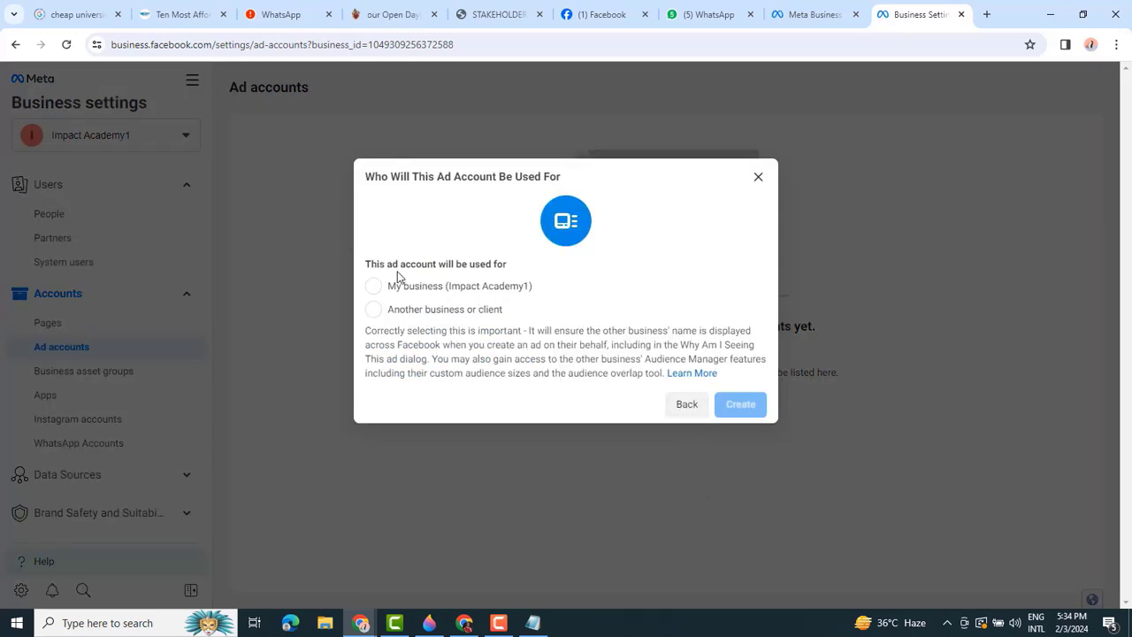
click(374, 287)
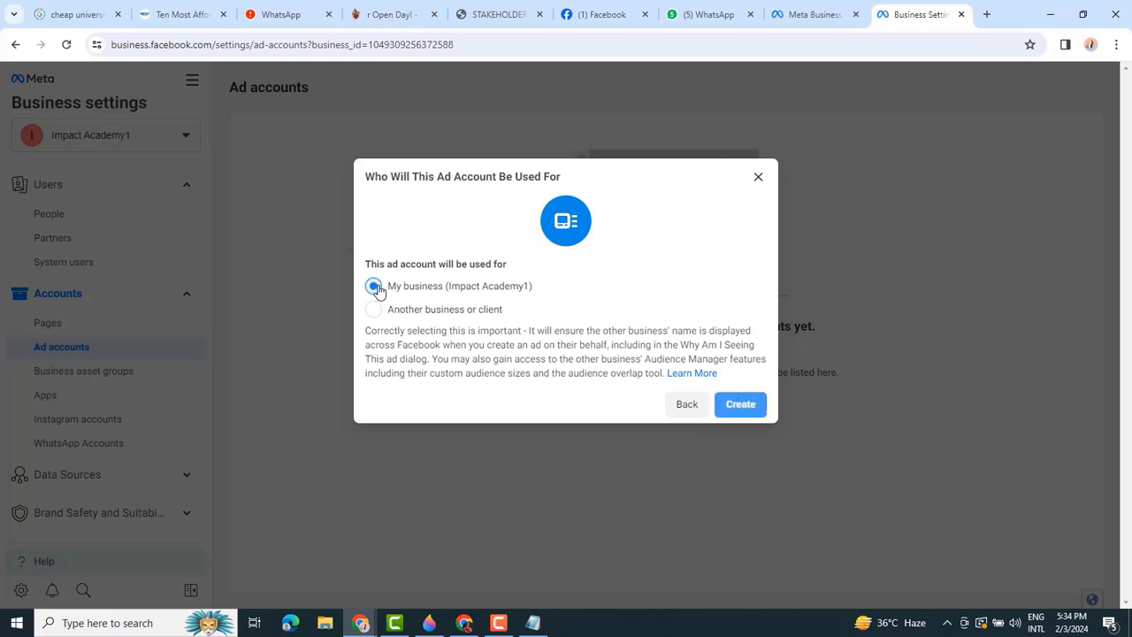
click(741, 408)
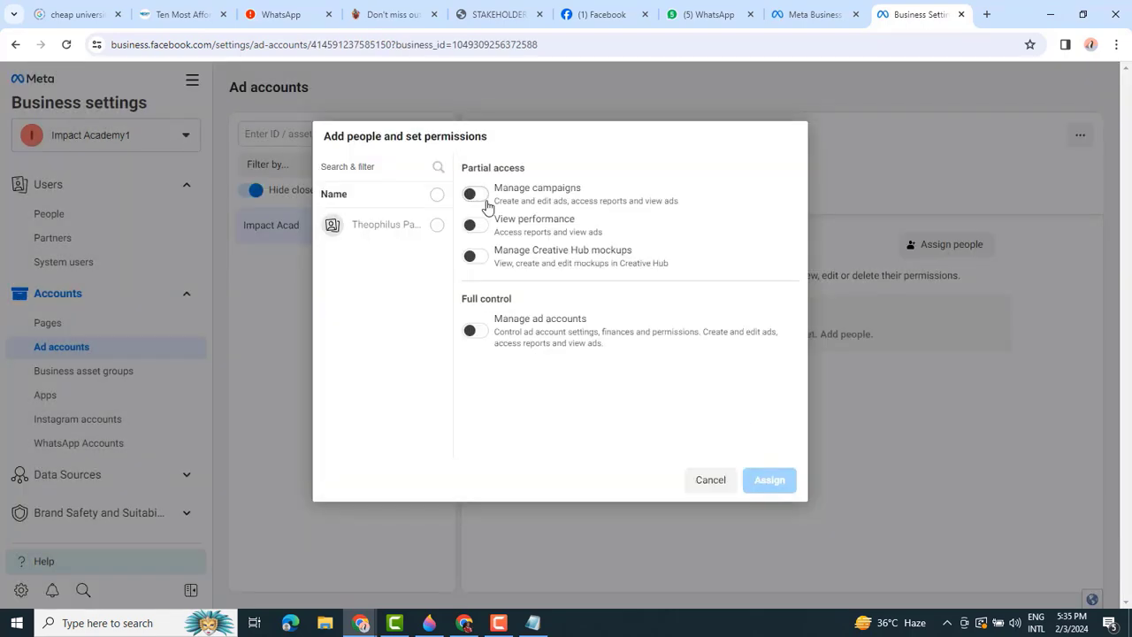
Assign the person full control of Impact Acad, then exit without adding payment info
click(482, 197)
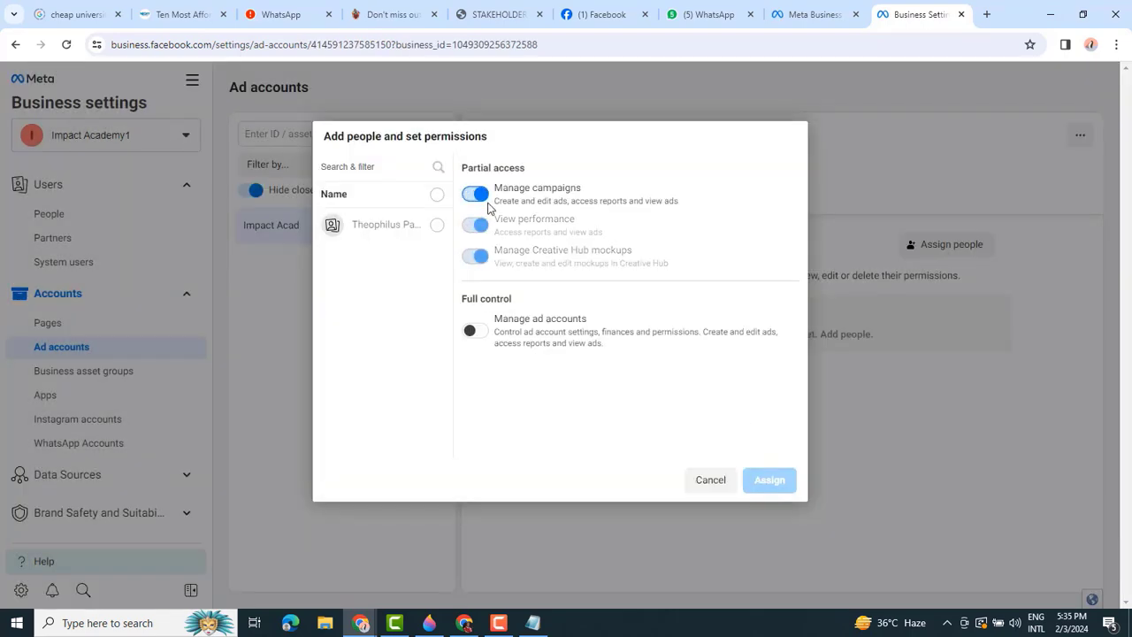
click(483, 331)
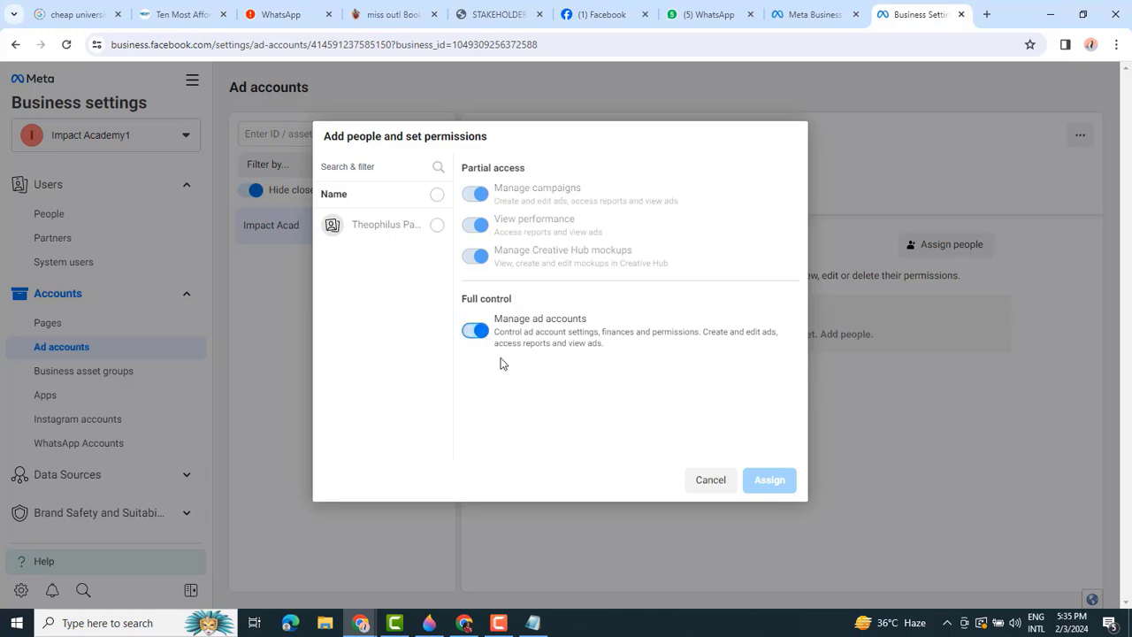
click(436, 228)
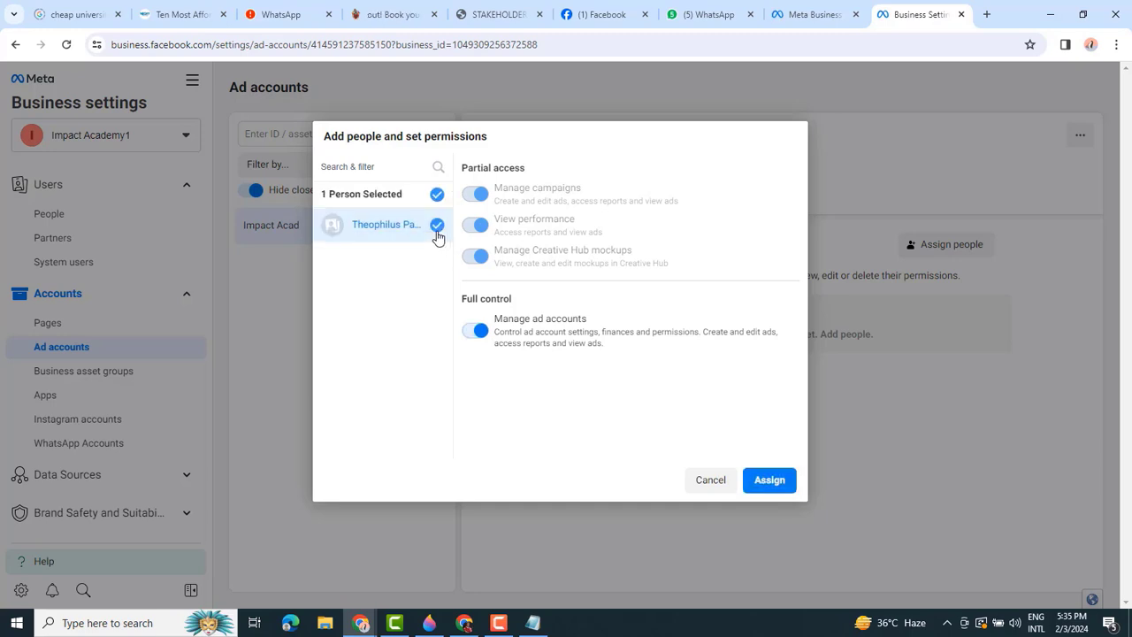
click(770, 482)
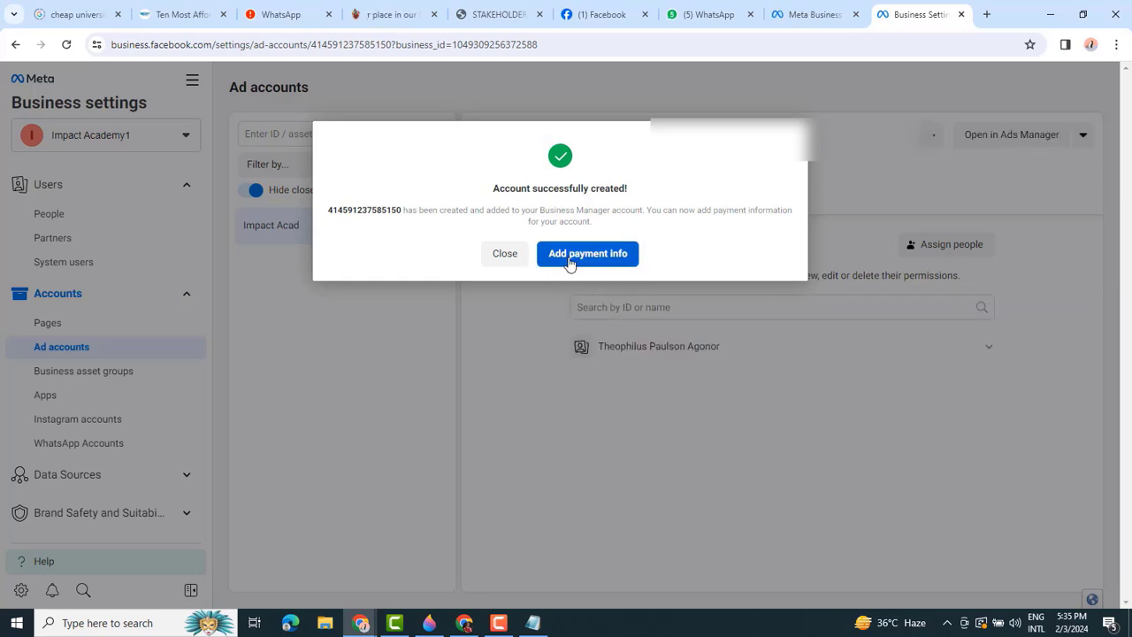
click(511, 257)
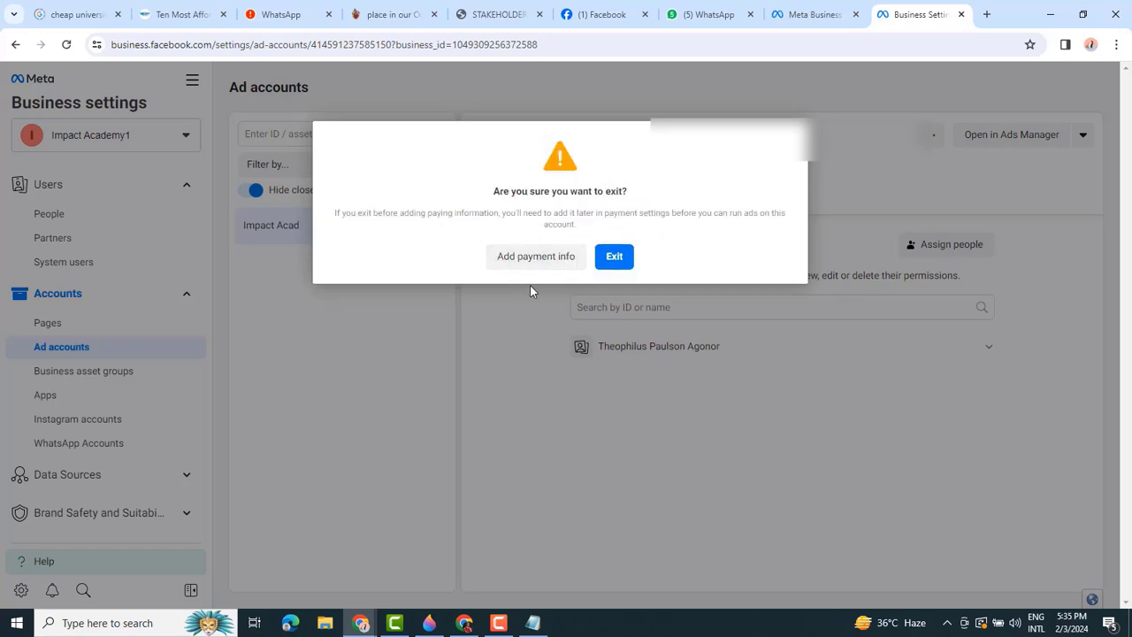
click(612, 258)
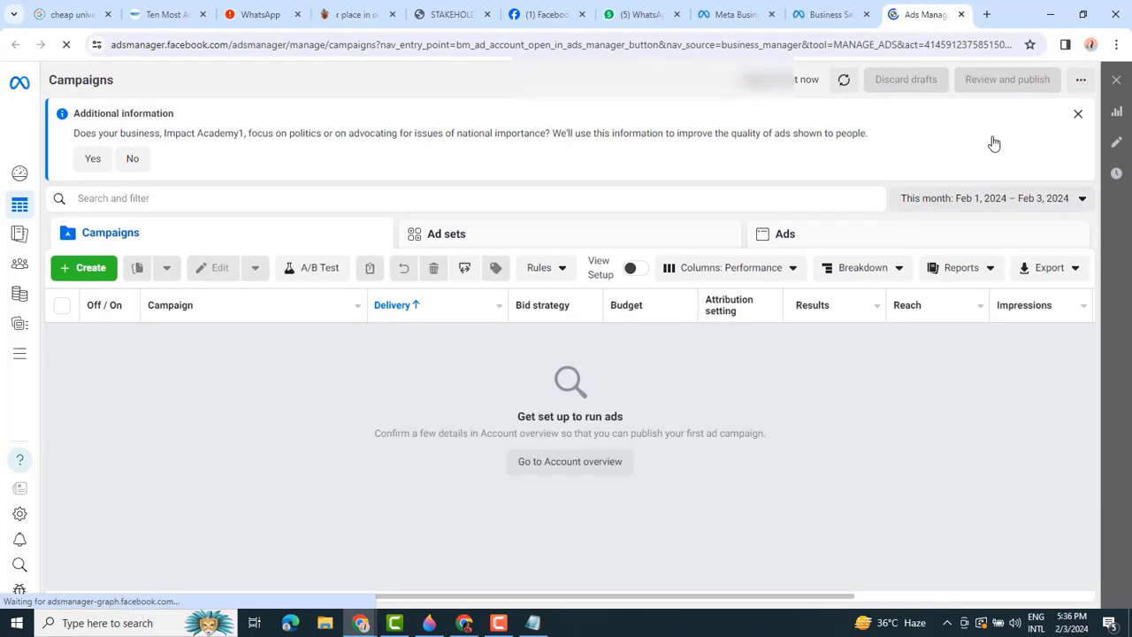
Start a new campaign from the Campaigns tab to show the campaign objectives
click(83, 276)
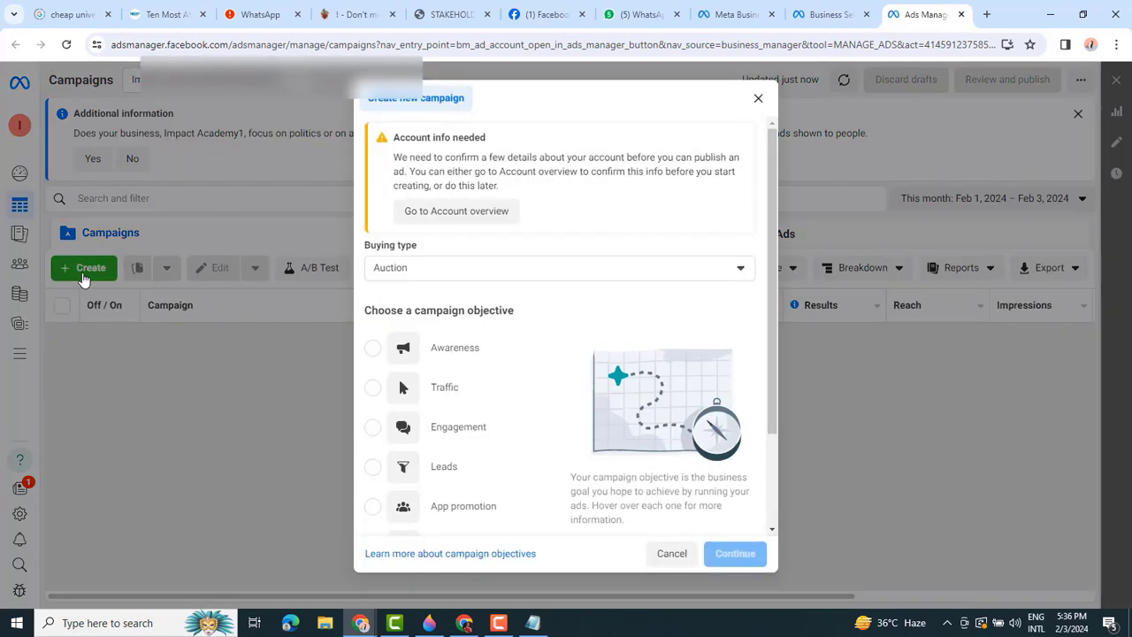